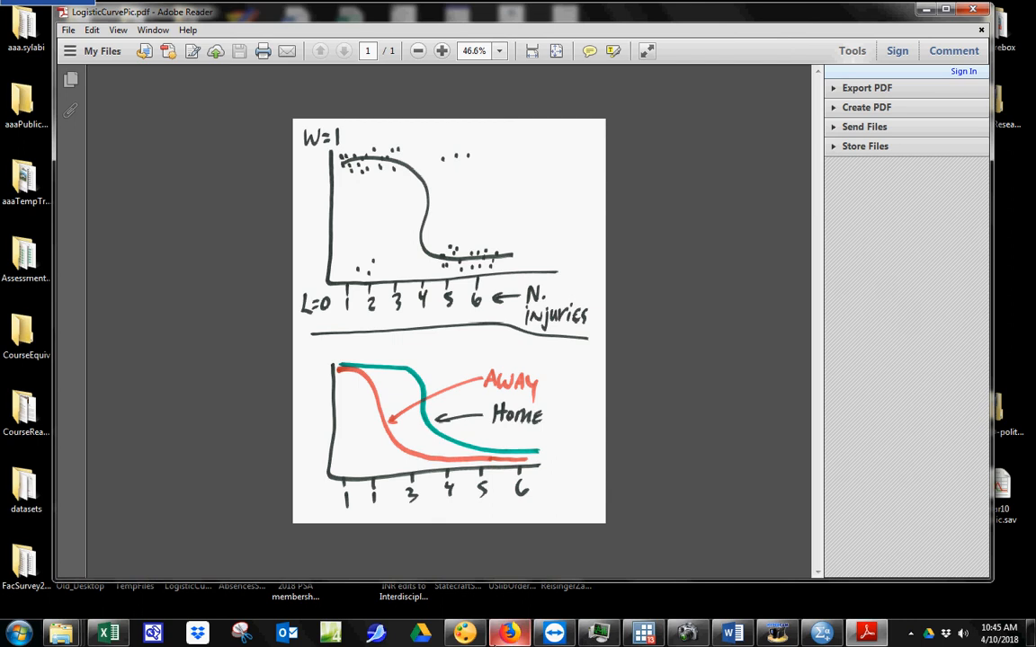
# Switch to SPSS Statistics and generate syntax for a binary logistic regression of voteClinton2016 on Democrat, authoritarianIndex12to84, male and religiosity7
pyautogui.click(820, 634)
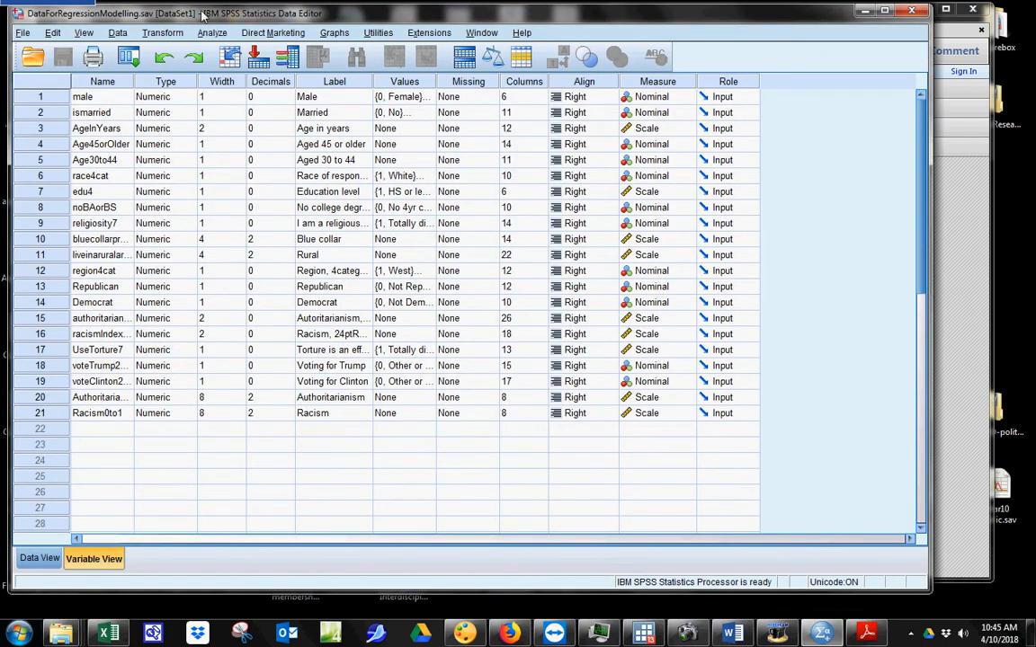
pyautogui.click(216, 36)
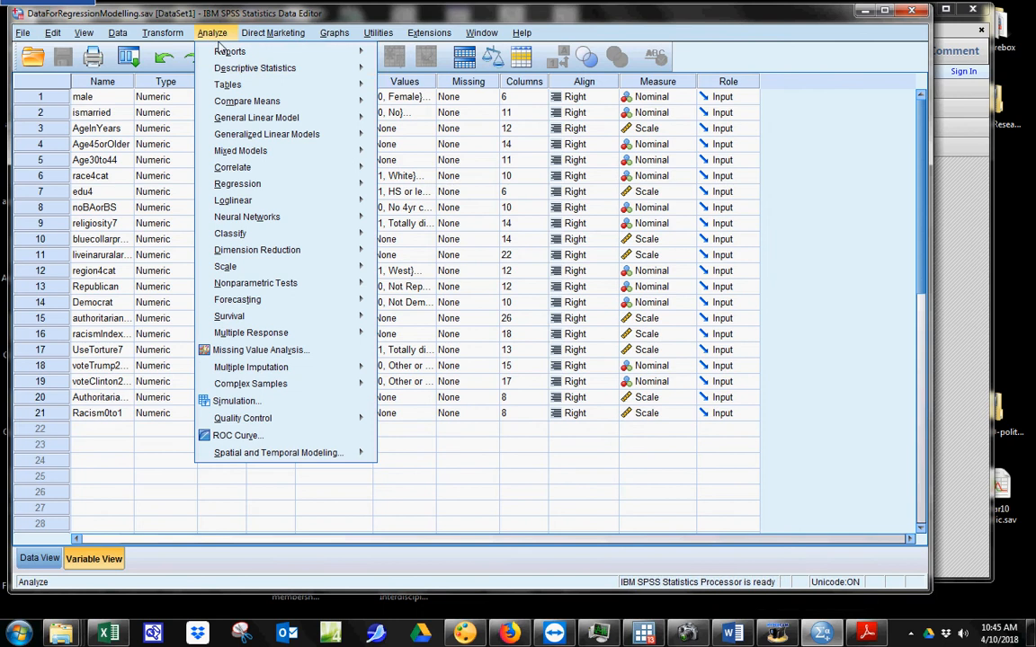
pyautogui.moveTo(245, 186)
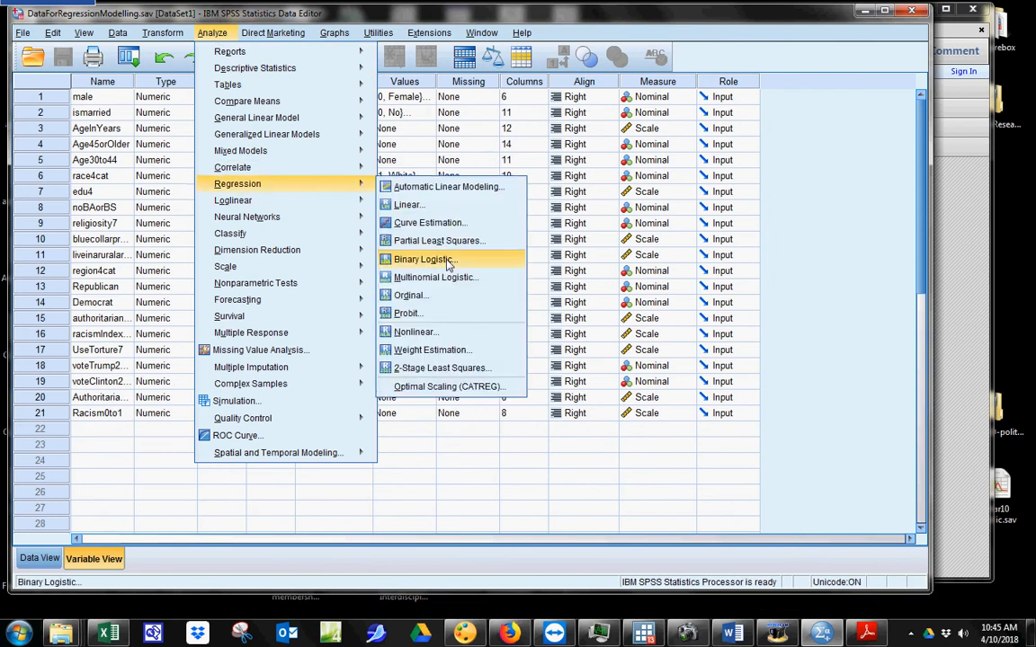
pyautogui.click(423, 259)
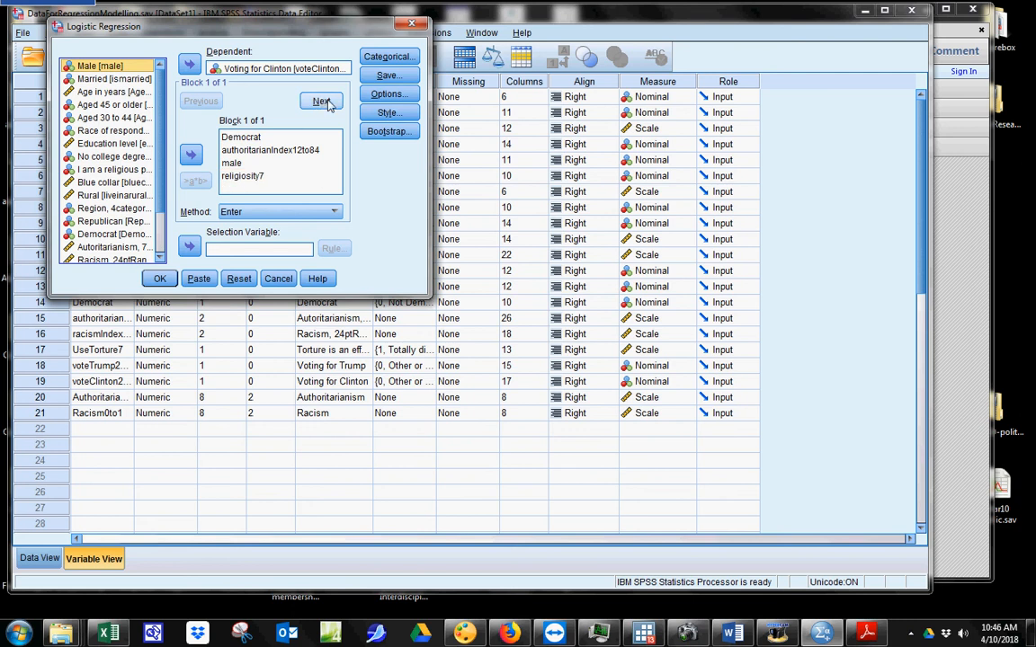
pyautogui.click(198, 279)
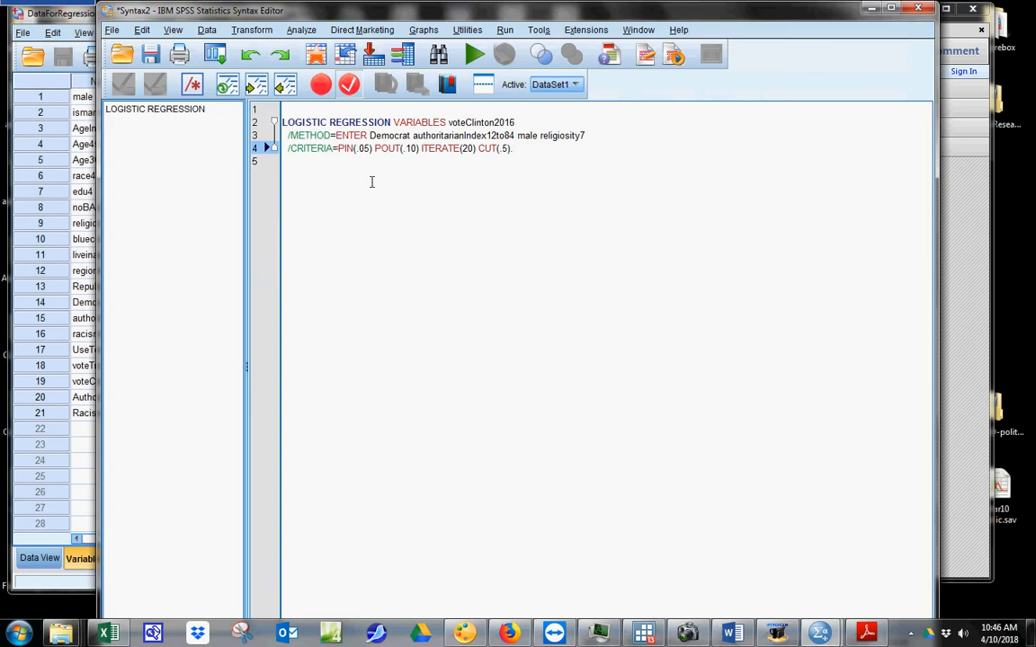
# Insert three blank lines above the LOGISTIC REGRESSION command in the syntax
pyautogui.click(284, 108)
pyautogui.press('Return')
pyautogui.press('Return')
pyautogui.press('Return')
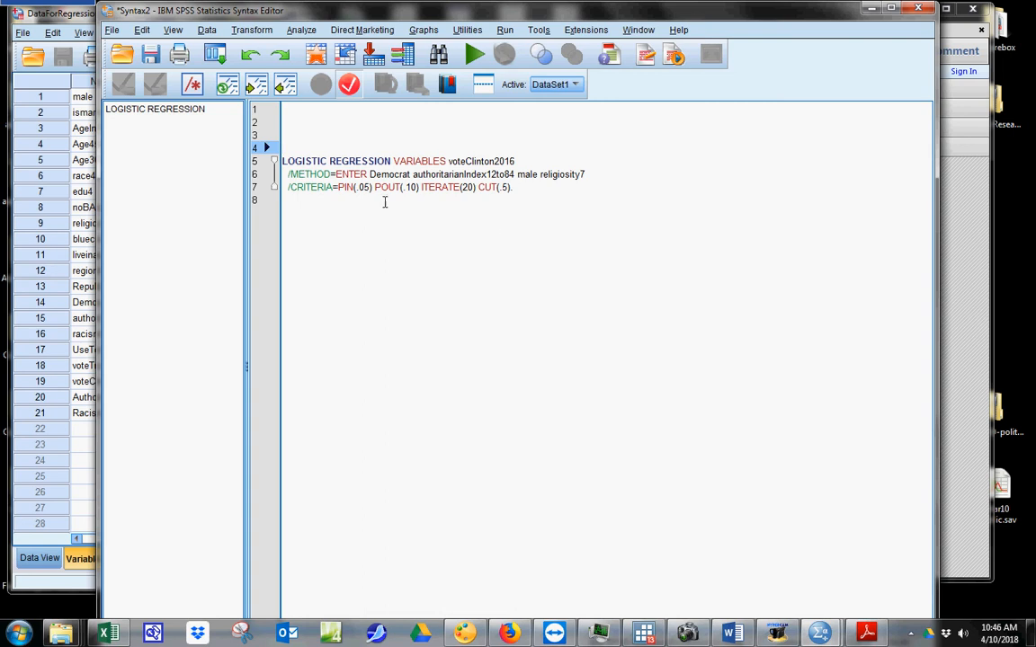
# Add Descriptives syntax for AgeInYears with mean, standard deviation, minimum and maximum to the syntax file
pyautogui.moveTo(370, 174); pyautogui.dragTo(605, 172)
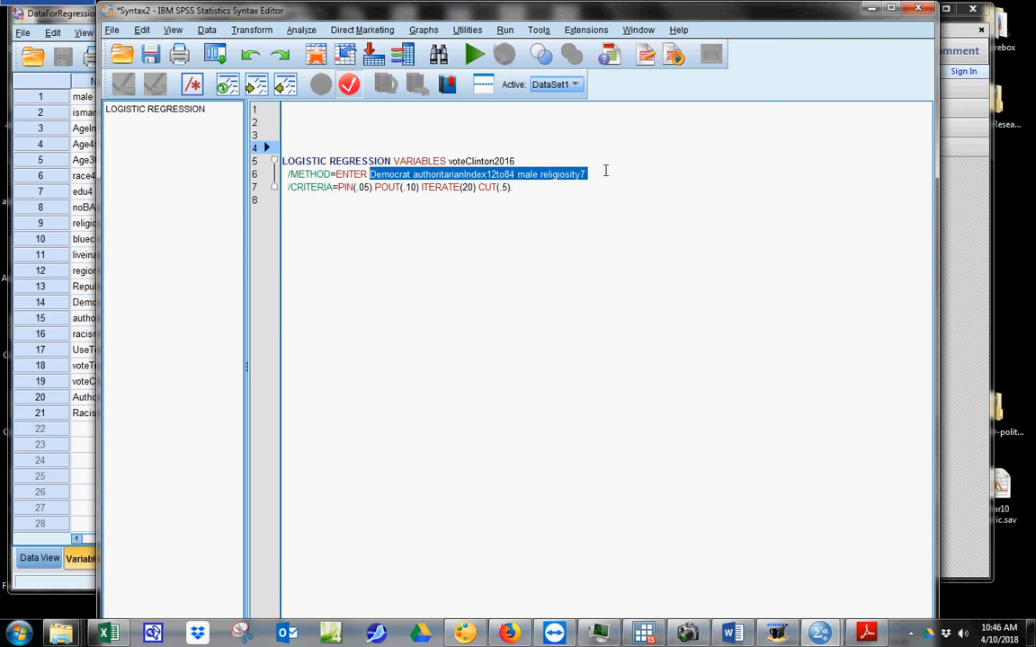
pyautogui.hotkey('ctrl', 'r')
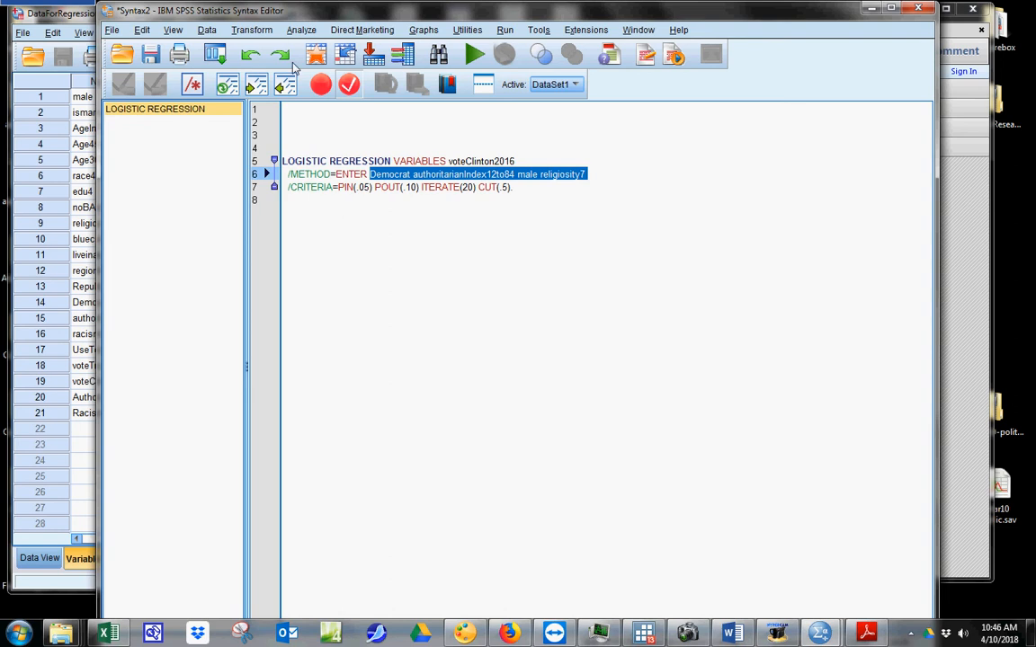
pyautogui.click(302, 31)
pyautogui.moveTo(422, 65)
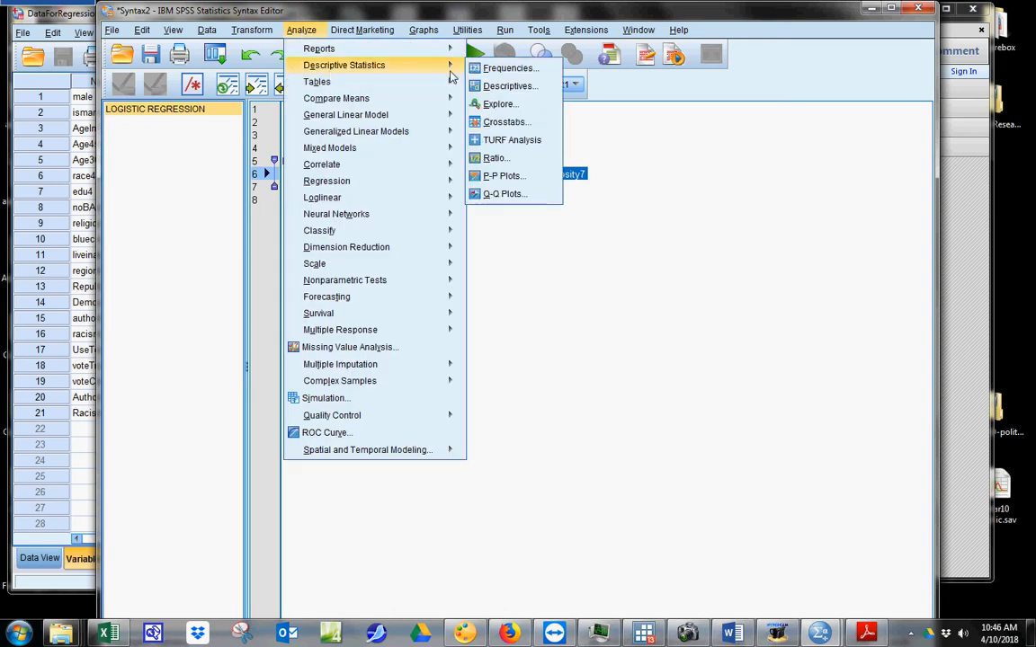
pyautogui.click(504, 86)
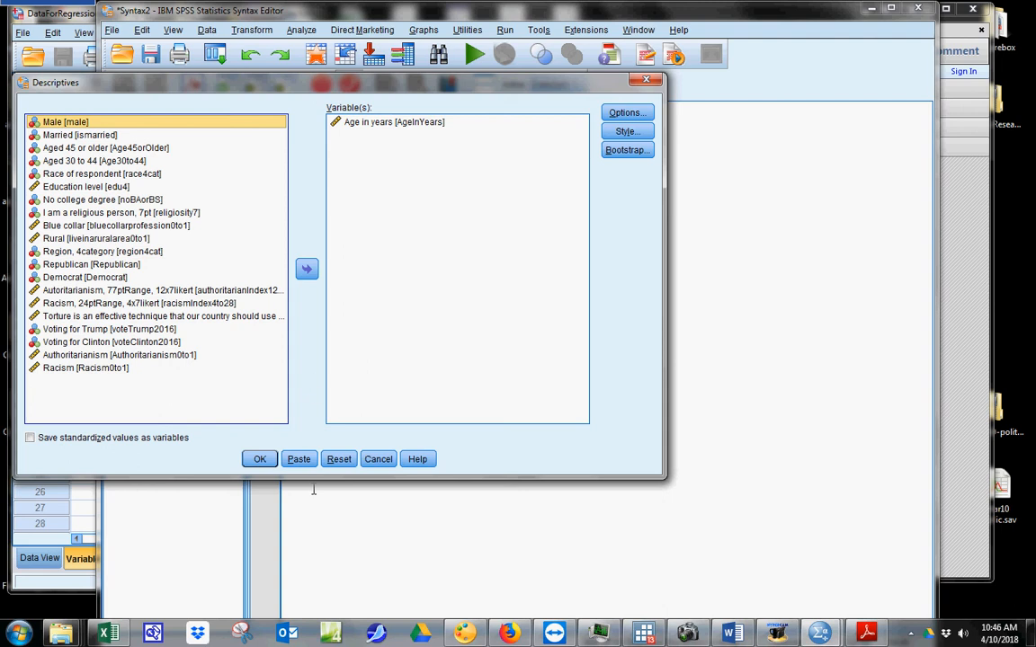
pyautogui.click(300, 459)
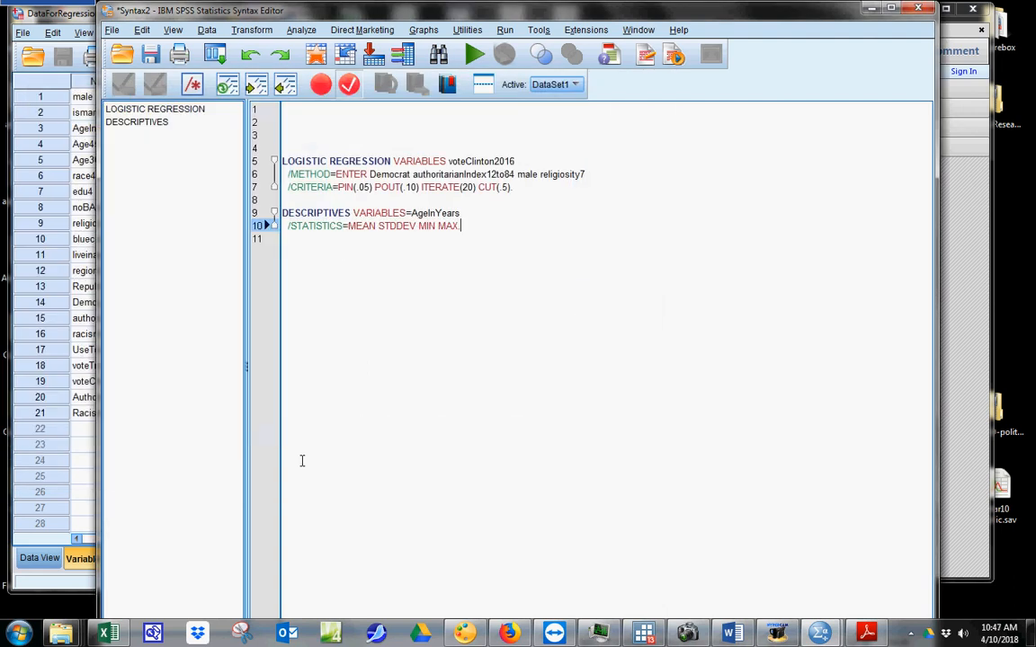
# Move the DESCRIPTIVES command to line 2, above the LOGISTIC REGRESSION command
pyautogui.moveTo(473, 226); pyautogui.dragTo(270, 213)
pyautogui.hotkey('ctrl', 'c')
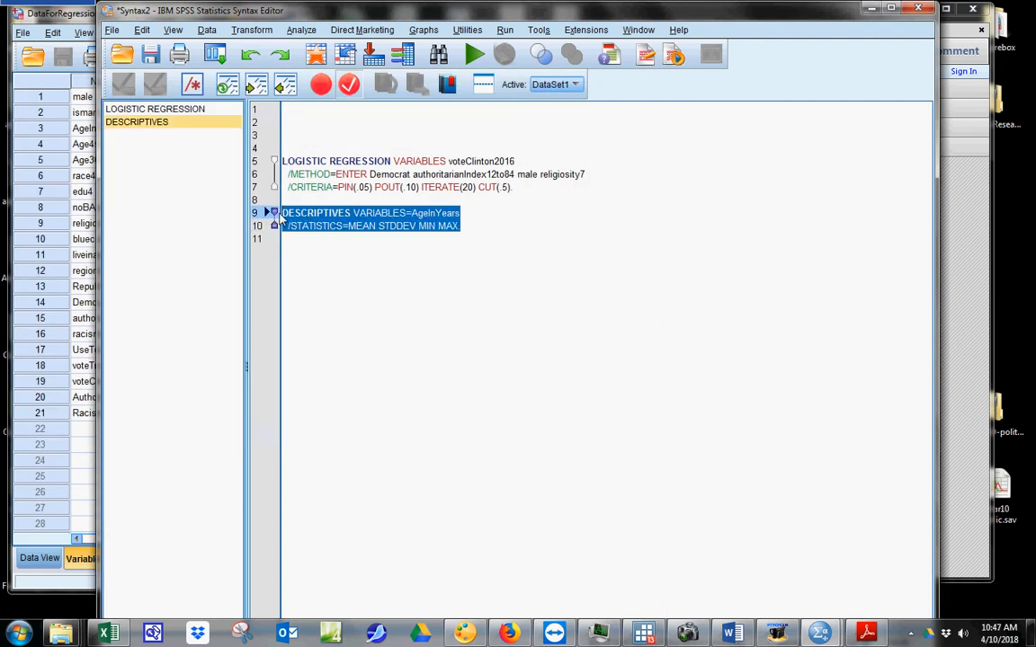
pyautogui.press('Delete')
pyautogui.click(306, 123)
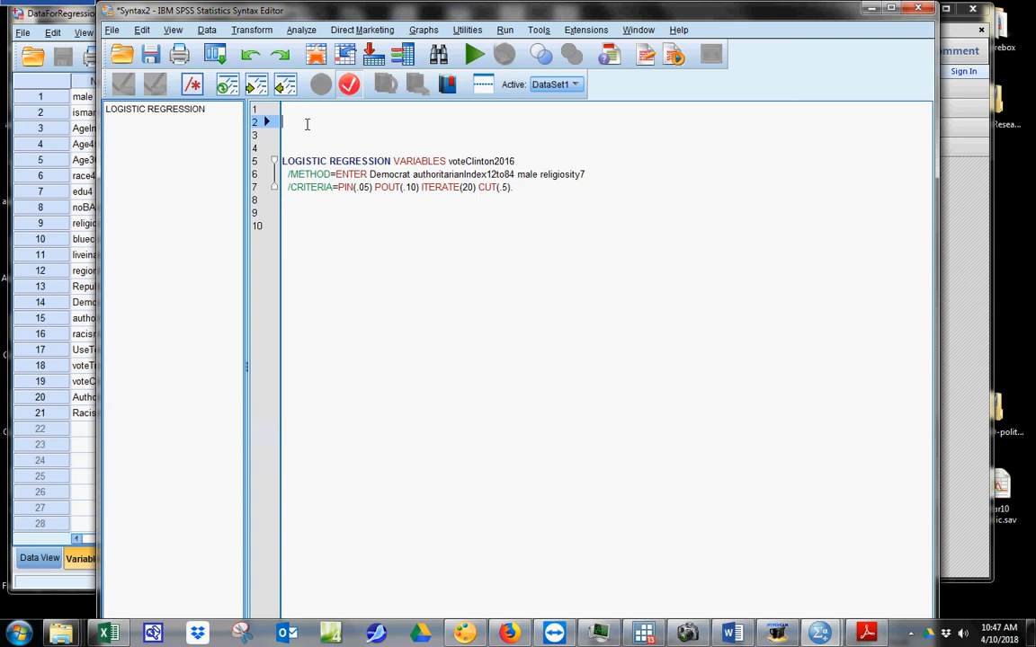
pyautogui.hotkey('ctrl', 'v')
pyautogui.click(531, 238)
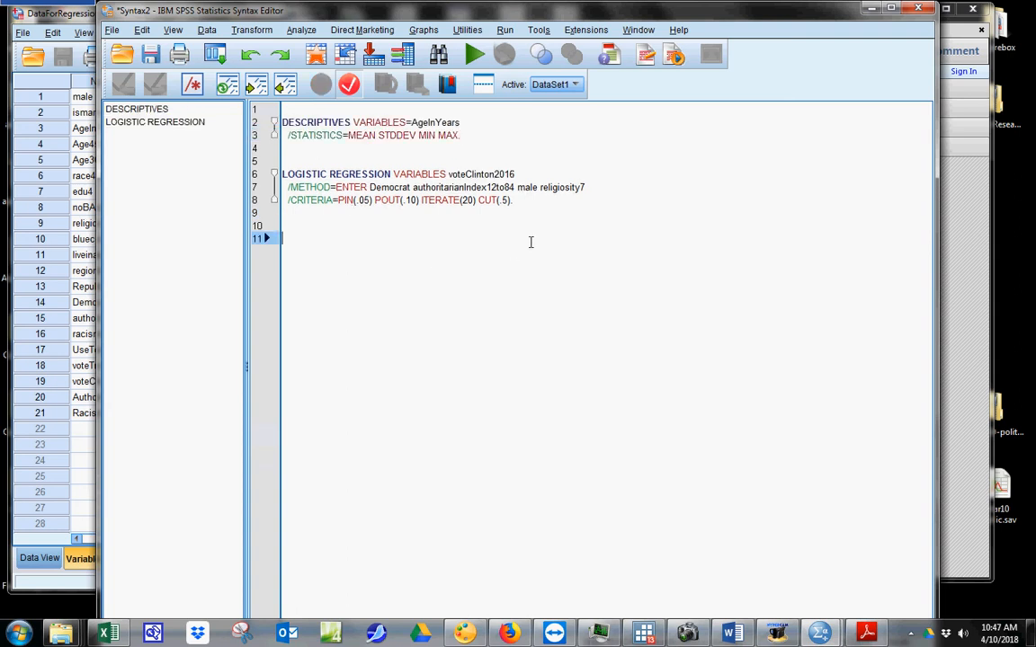
# Replace AgeInYears in the DESCRIPTIVES command with the regression's predictor list: Democrat authoritarianIndex12to84 male religiosity7
pyautogui.moveTo(585, 187); pyautogui.dragTo(370, 187)
pyautogui.hotkey('ctrl', 'c')
pyautogui.hotkey('ctrl', 'r')
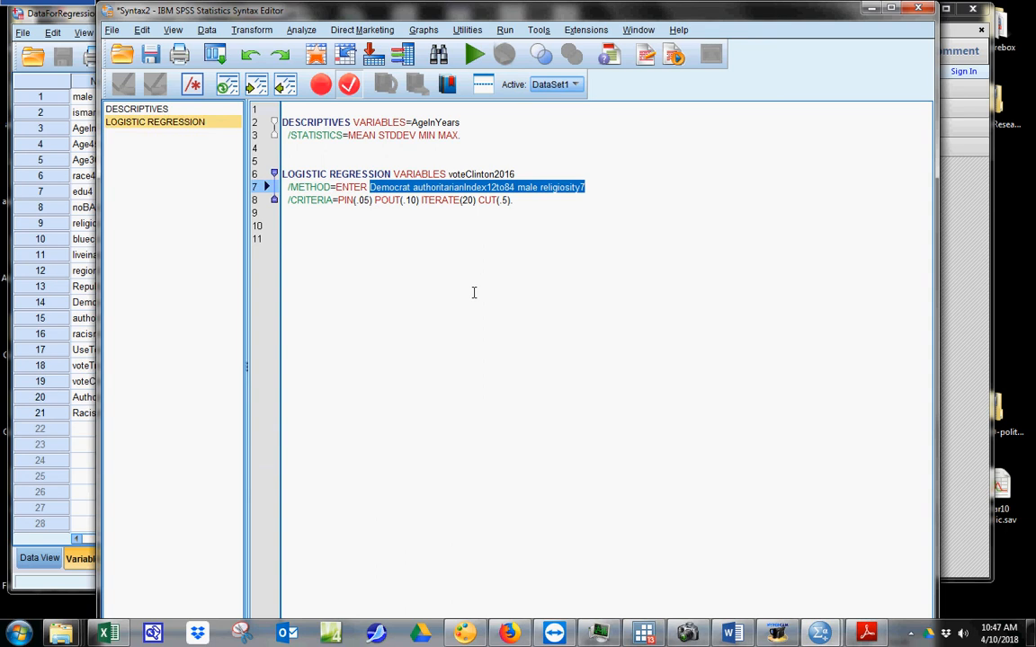
pyautogui.moveTo(461, 122); pyautogui.dragTo(411, 122)
pyautogui.hotkey('ctrl', 'v')
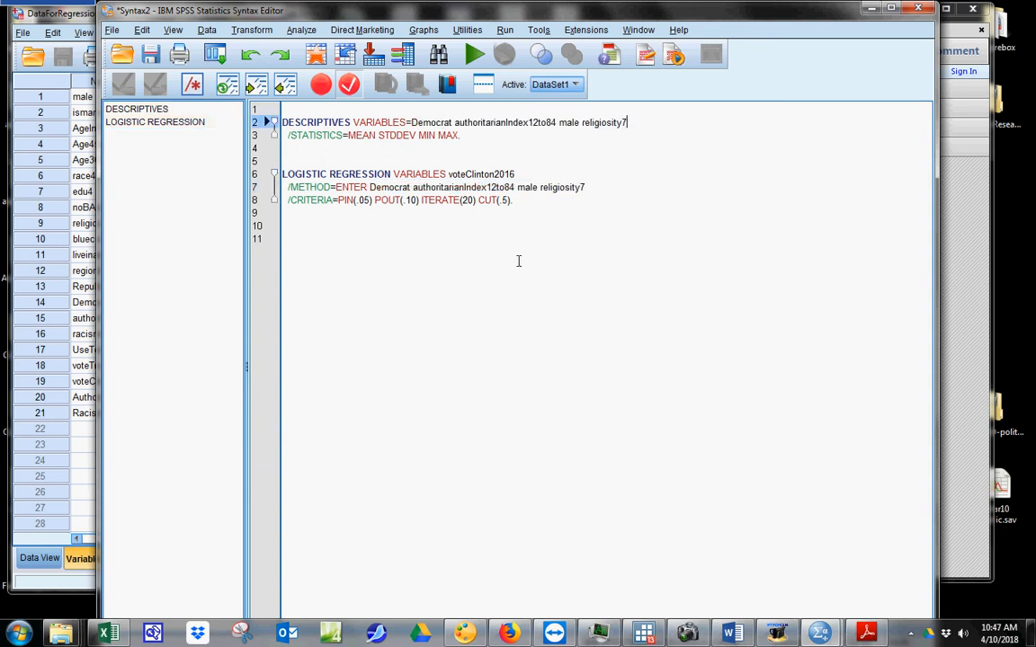
pyautogui.click(410, 187)
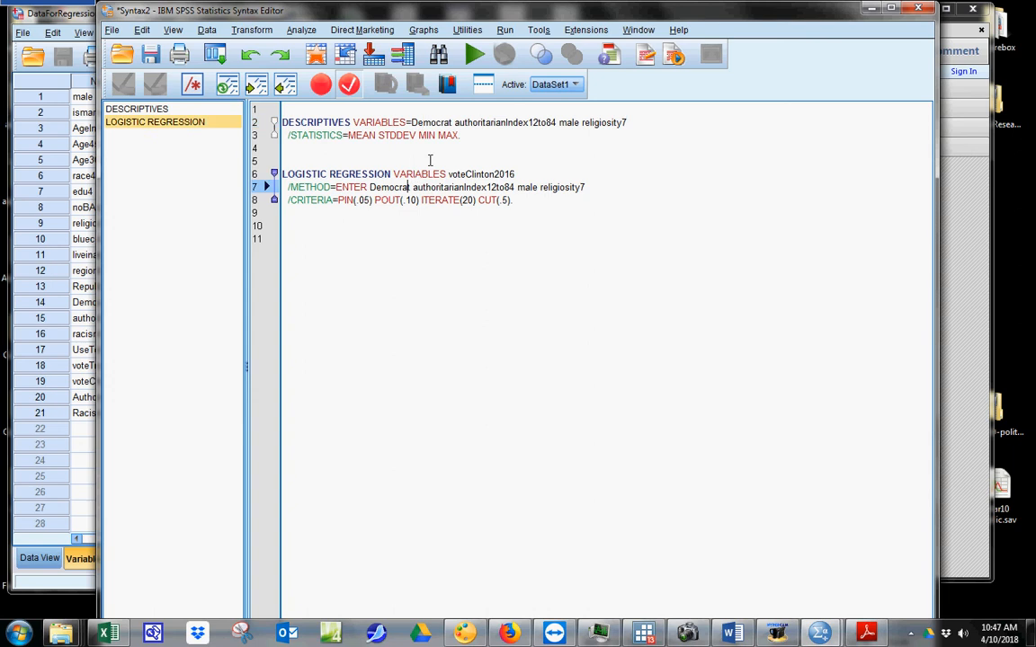
pyautogui.click(467, 122)
pyautogui.click(467, 187)
pyautogui.click(495, 119)
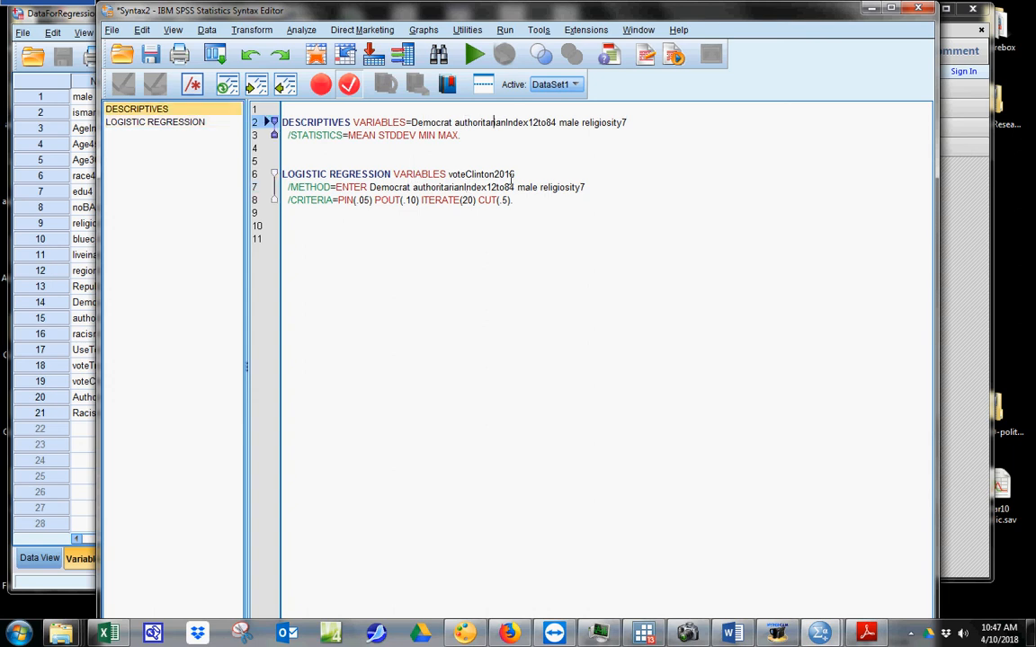
pyautogui.click(511, 178)
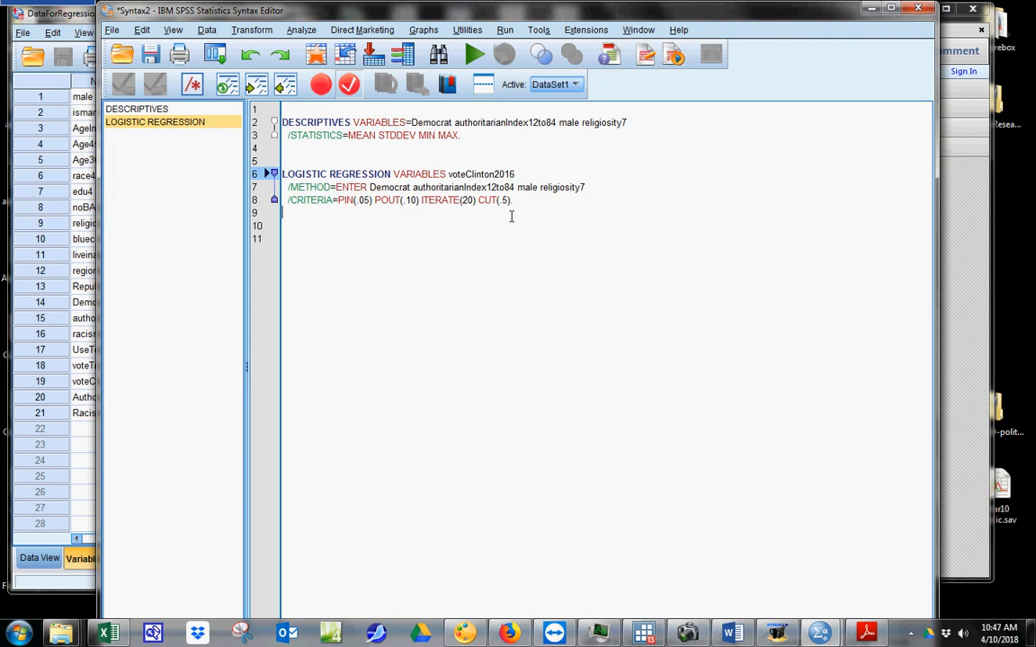
# Run the DESCRIPTIVES and LOGISTIC REGRESSION commands together and review the output through Block 1's Variables in the Equation table
pyautogui.moveTo(511, 216); pyautogui.dragTo(282, 109)
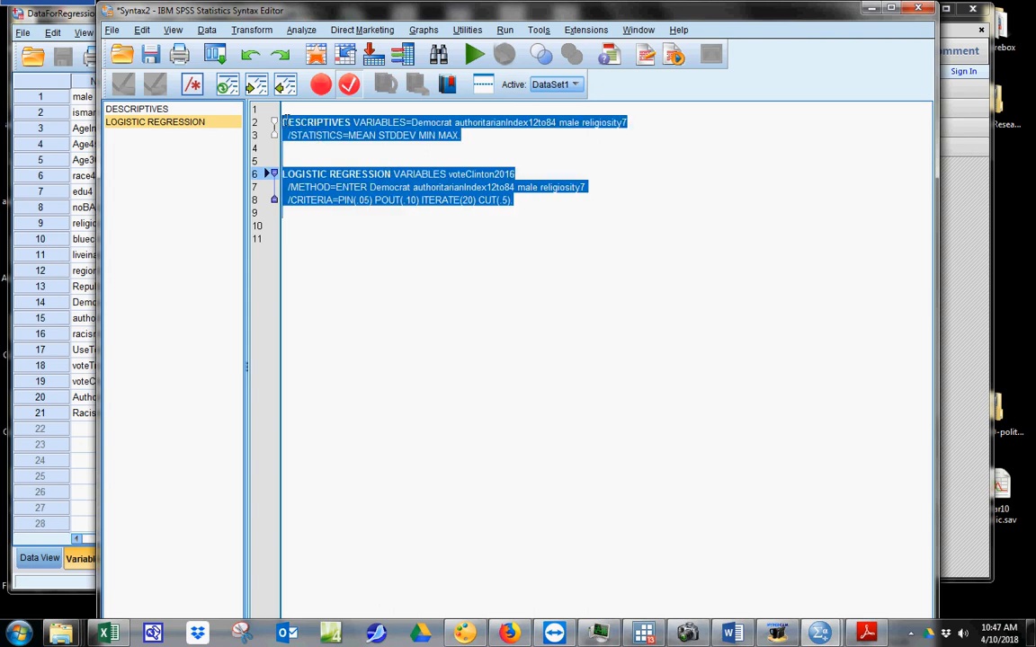
pyautogui.click(474, 56)
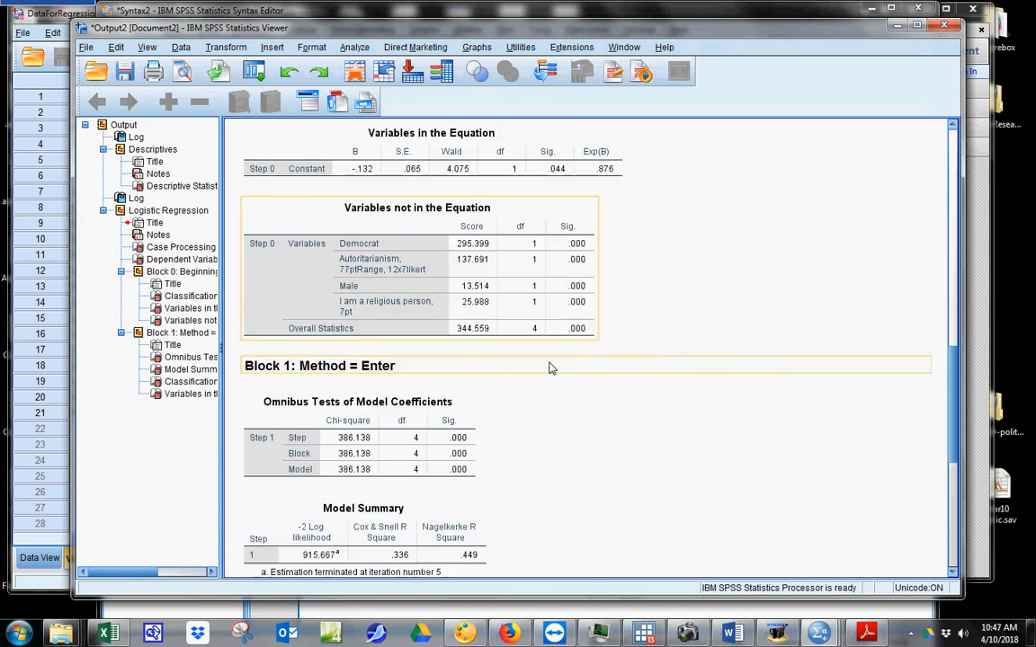
pyautogui.scroll(10, 550, 367)
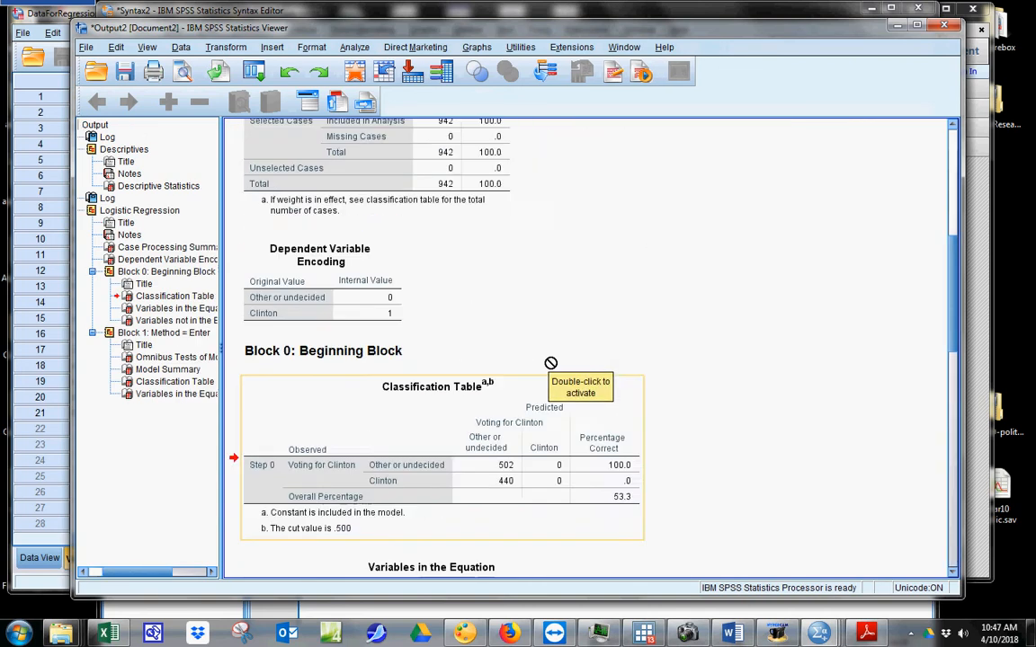
pyautogui.scroll(-10, 552, 360)
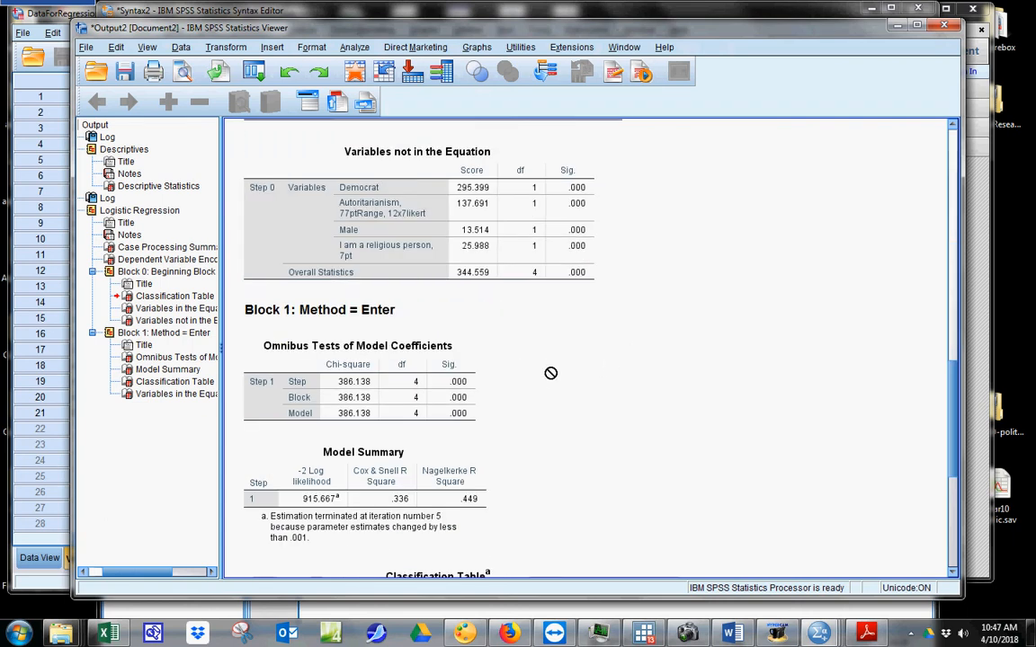
pyautogui.scroll(-8, 540, 365)
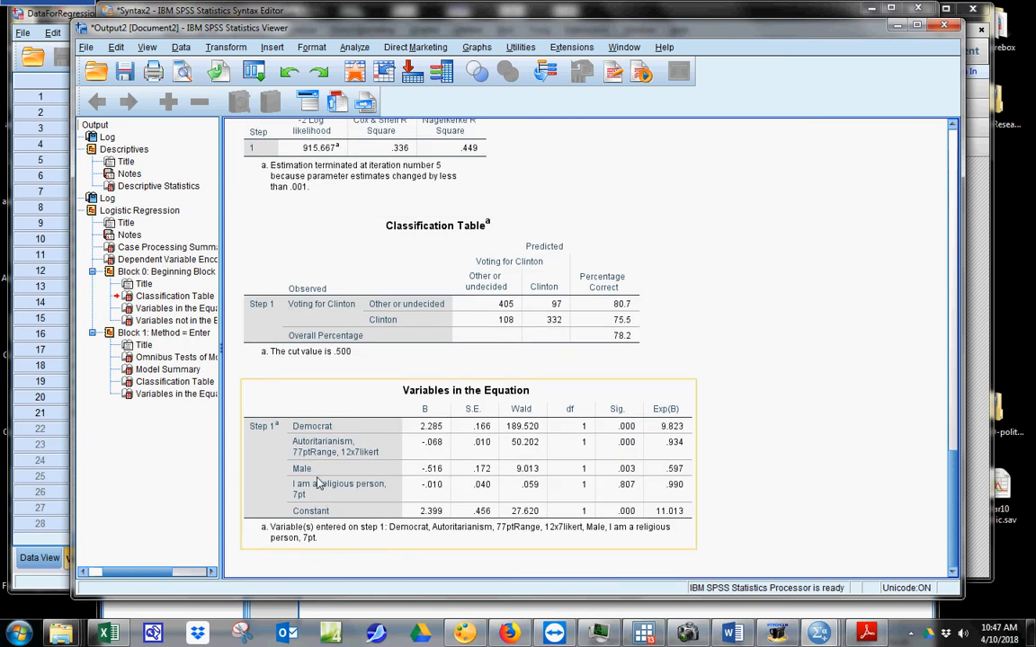
# Copy the Constant's full-precision B coefficient from Block 1's Variables in the Equation table
pyautogui.click(317, 432)
pyautogui.doubleClick(318, 434)
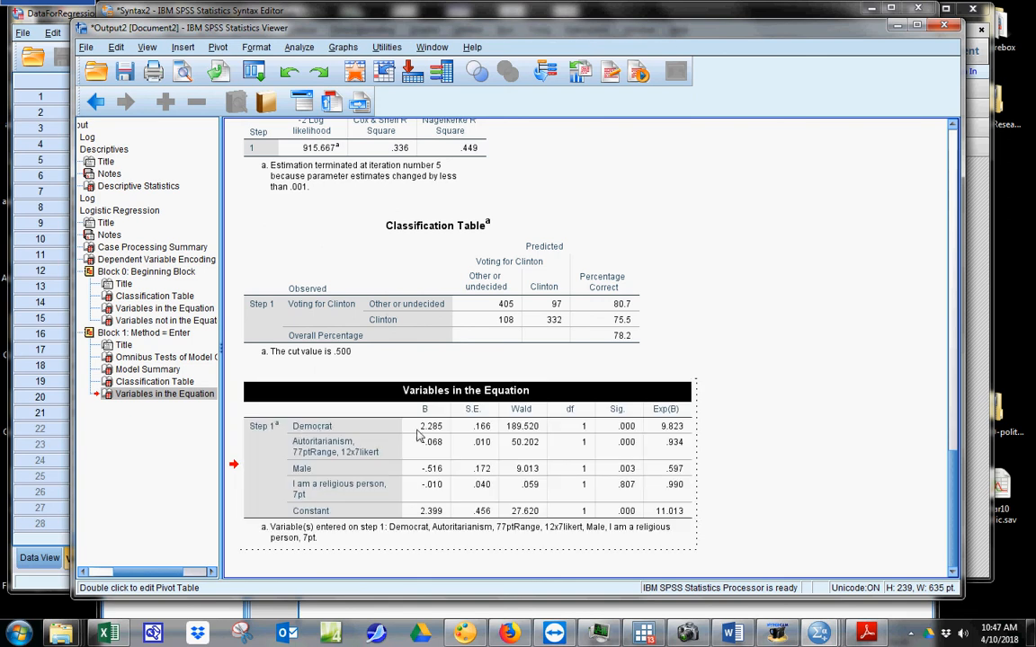
pyautogui.click(432, 513)
pyautogui.doubleClick(430, 513)
pyautogui.hotkey('ctrl', 'c')
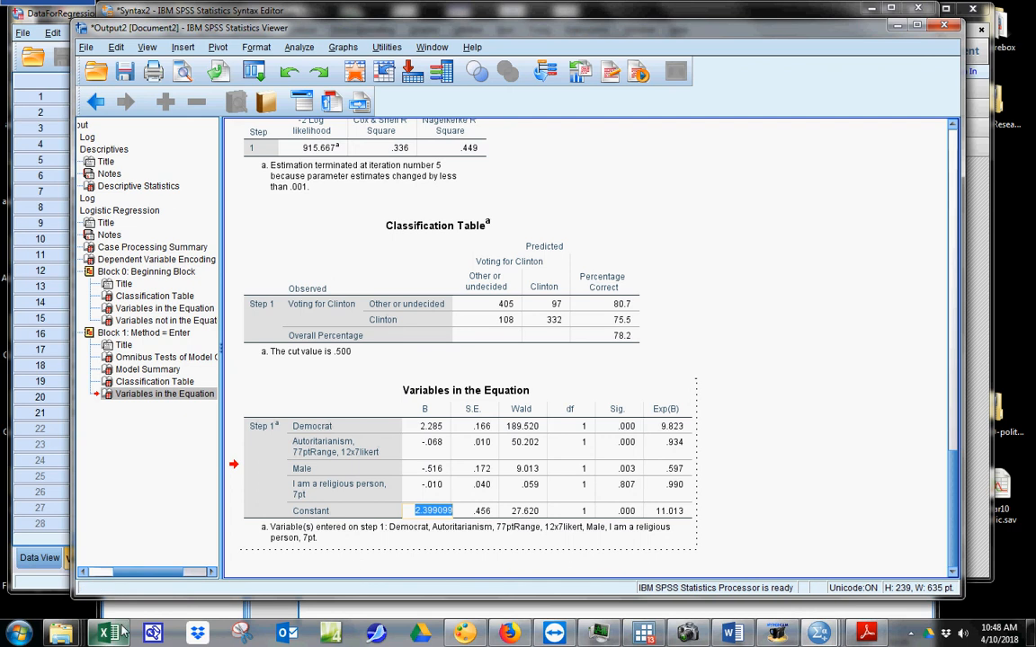
# Switch to the SPSSlogitProbabilitiesWorksheet.xls workbook in Excel and paste the constant coefficient 2.399099 into cell B5
pyautogui.moveTo(112, 637)
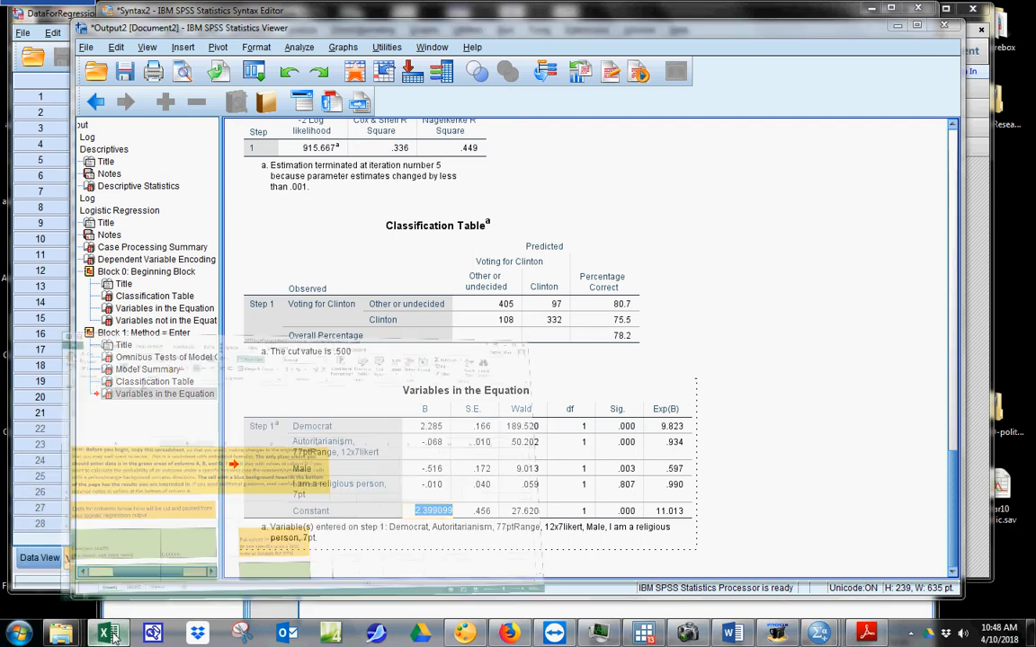
pyautogui.click(106, 550)
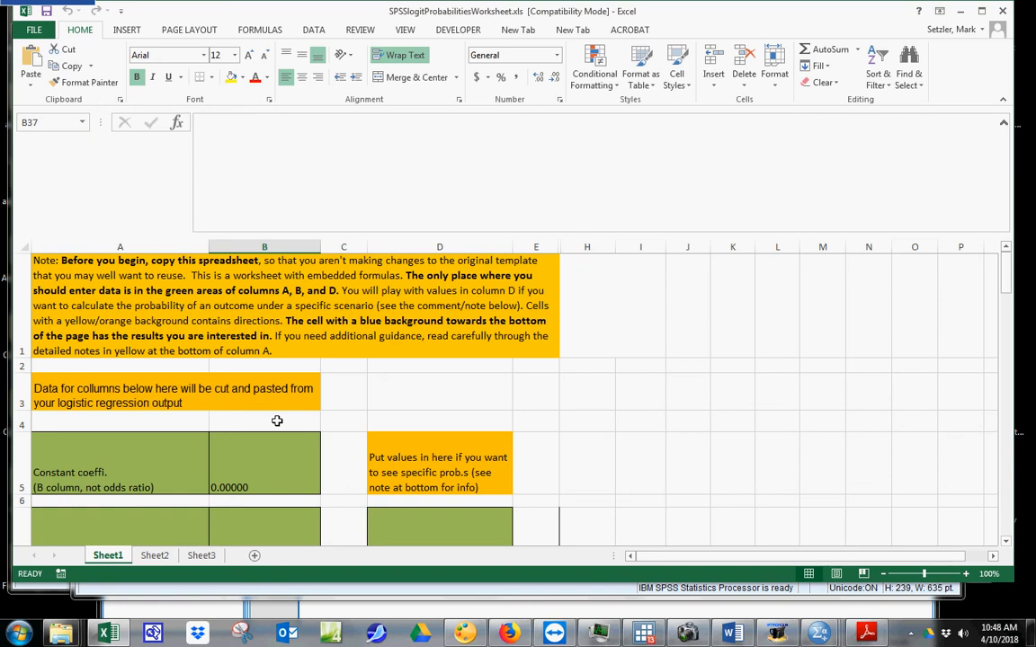
pyautogui.click(268, 475)
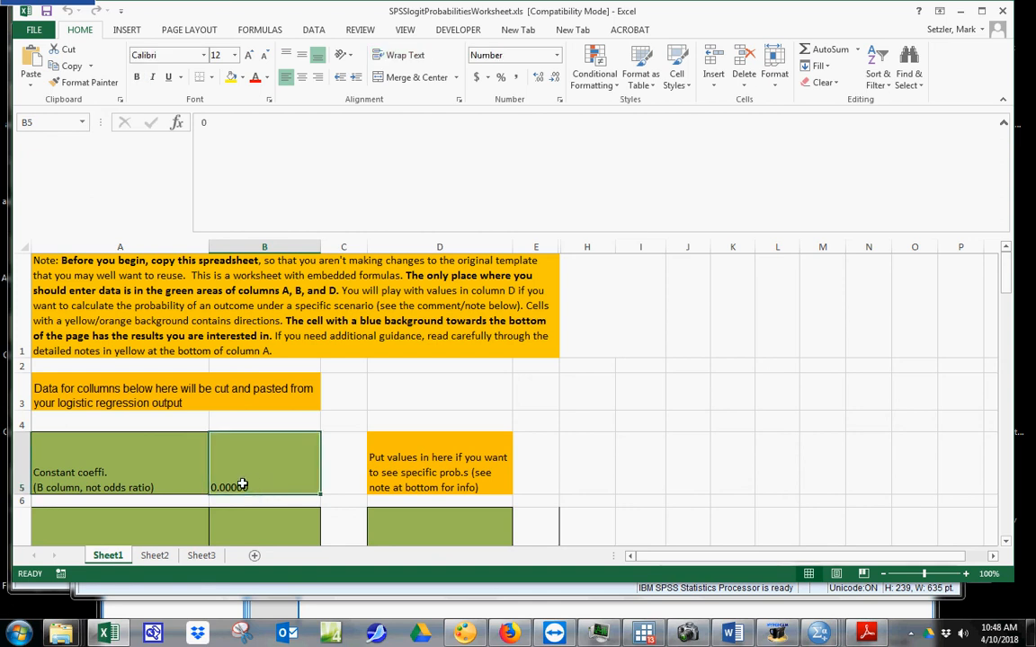
pyautogui.hotkey('ctrl', 'v')
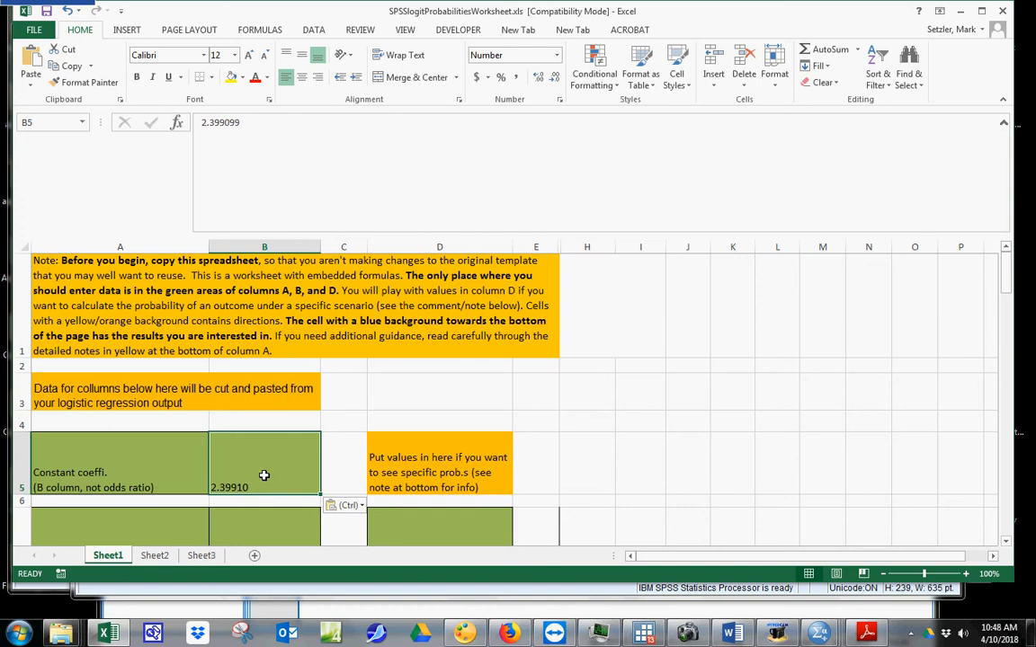
# Examine the worksheet rows for independent variables and their B coefficients, starting at row 8
pyautogui.scroll(-1, 266, 473)
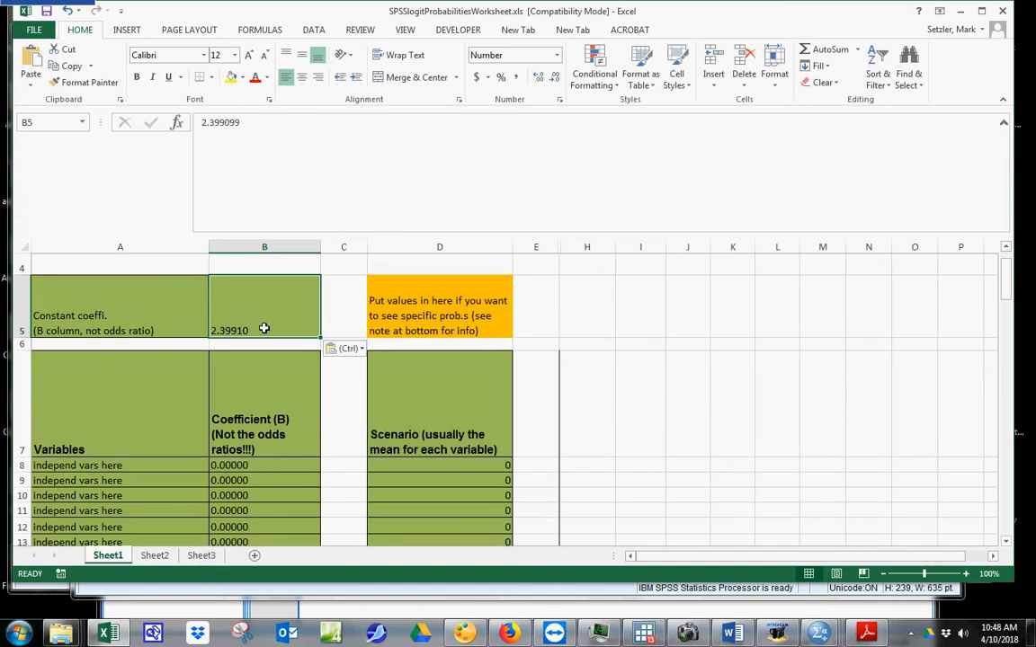
pyautogui.scroll(-1, 223, 432)
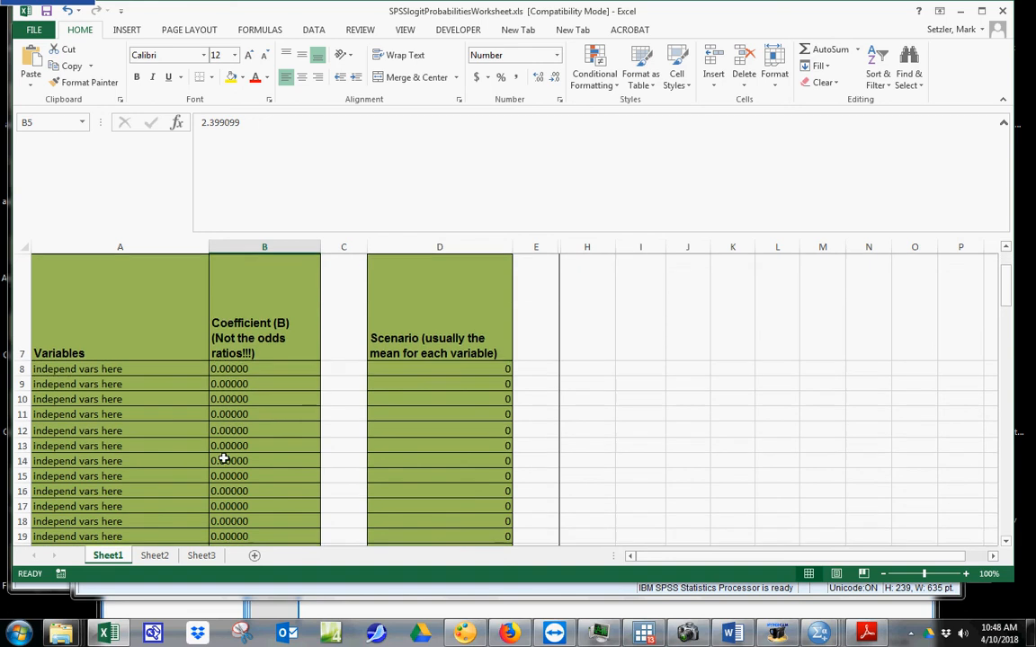
pyautogui.moveTo(84, 365); pyautogui.dragTo(76, 479)
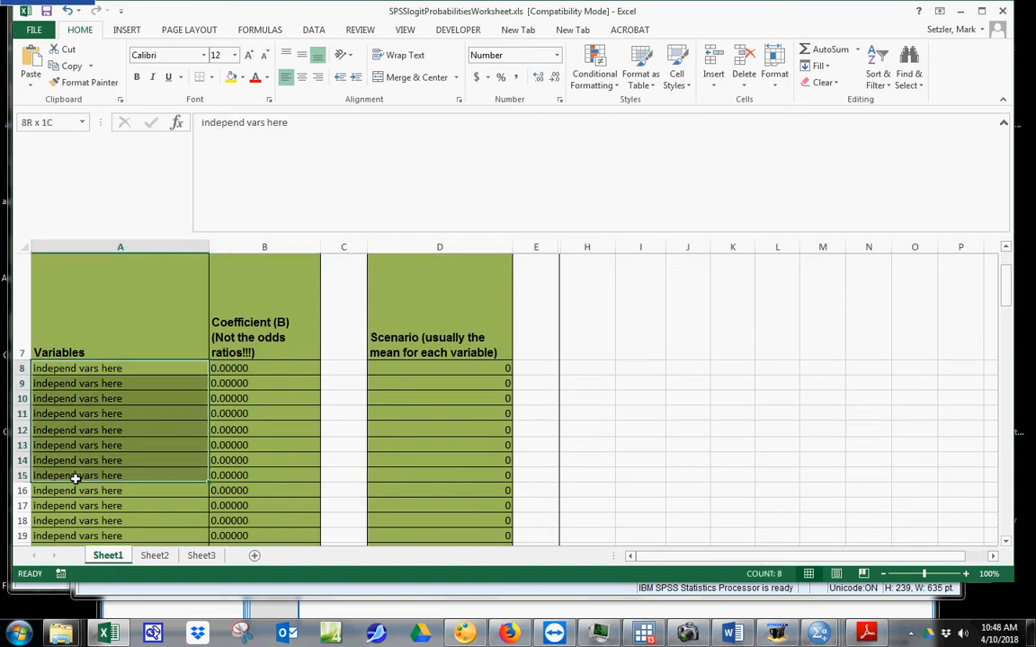
pyautogui.moveTo(237, 367); pyautogui.dragTo(233, 491)
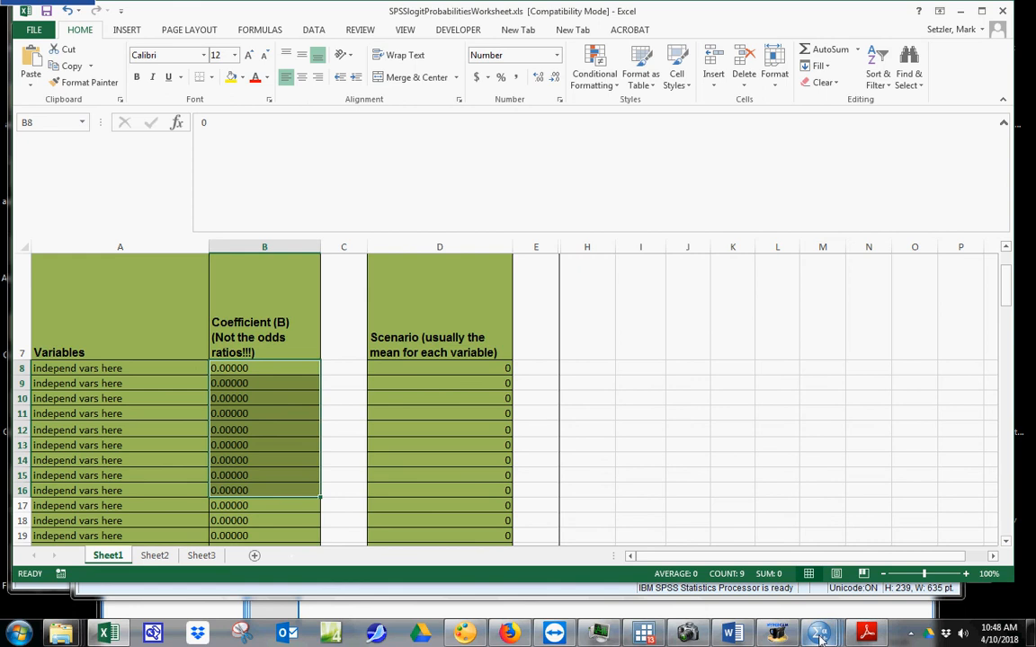
# Switch to the SPSS output and copy the labels and B coefficients of the four predictors from Block 1's Variables in the Equation table
pyautogui.moveTo(806, 636)
pyautogui.moveTo(835, 580)
pyautogui.moveTo(611, 578)
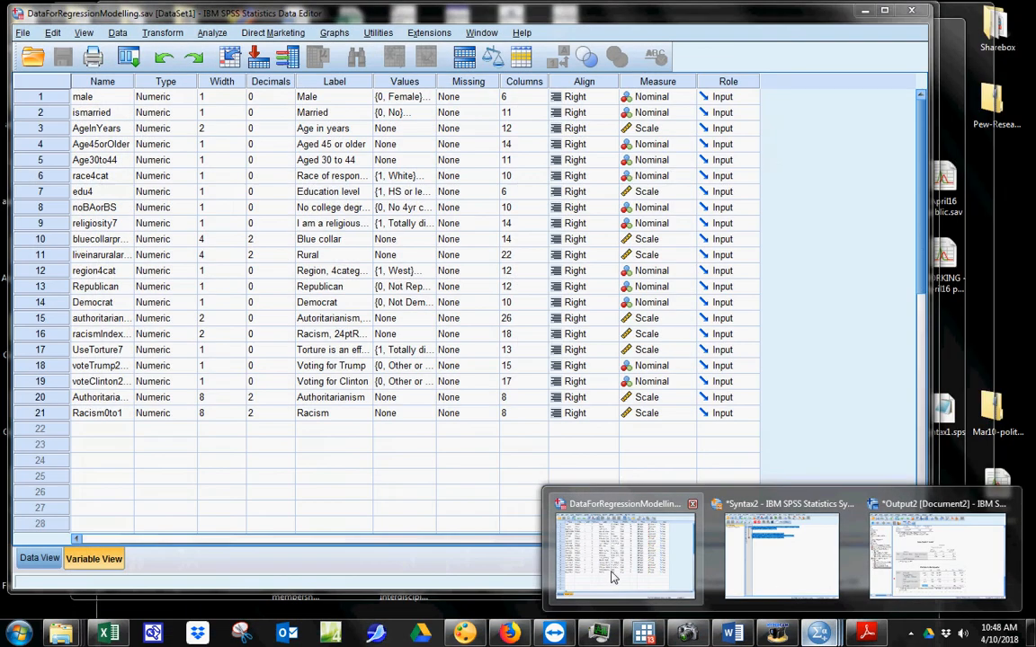
pyautogui.moveTo(733, 575)
pyautogui.click(758, 576)
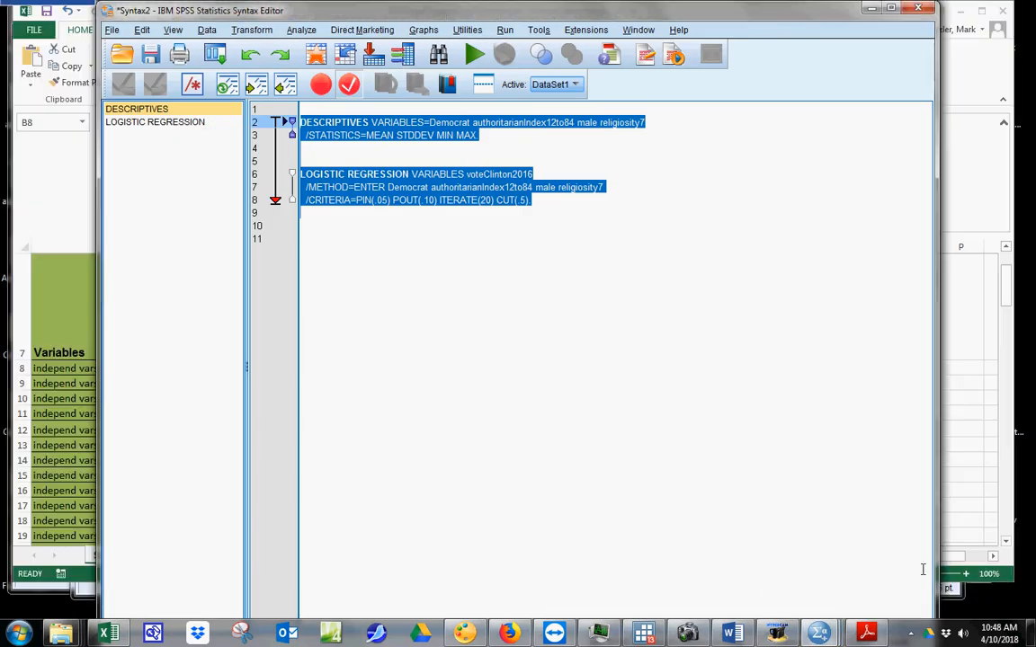
pyautogui.moveTo(825, 629)
pyautogui.click(937, 550)
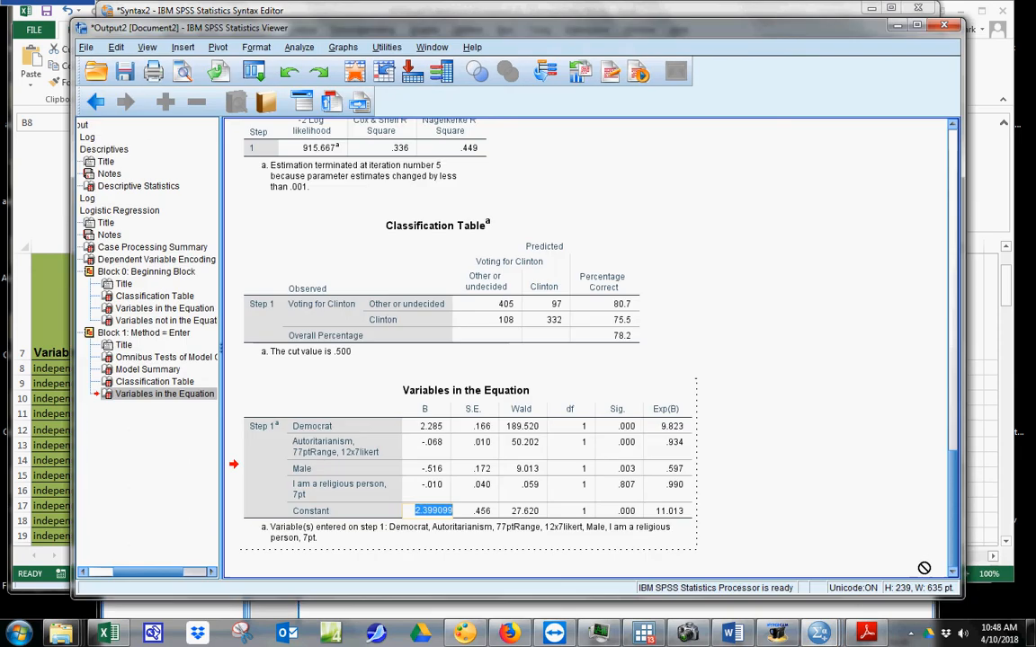
pyautogui.click(302, 428)
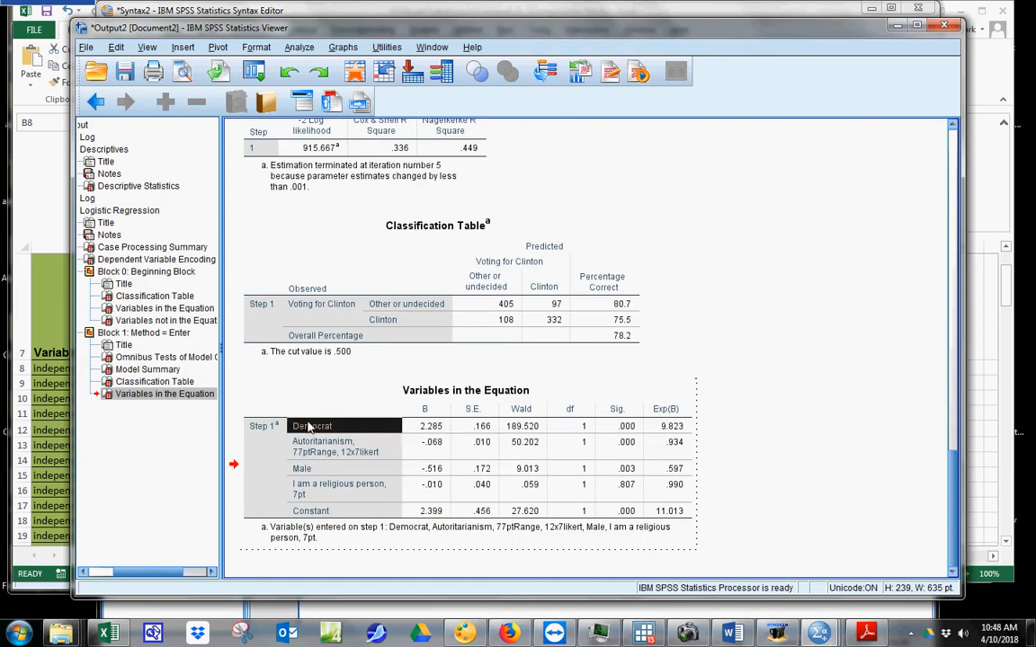
pyautogui.moveTo(331, 428); pyautogui.dragTo(434, 490)
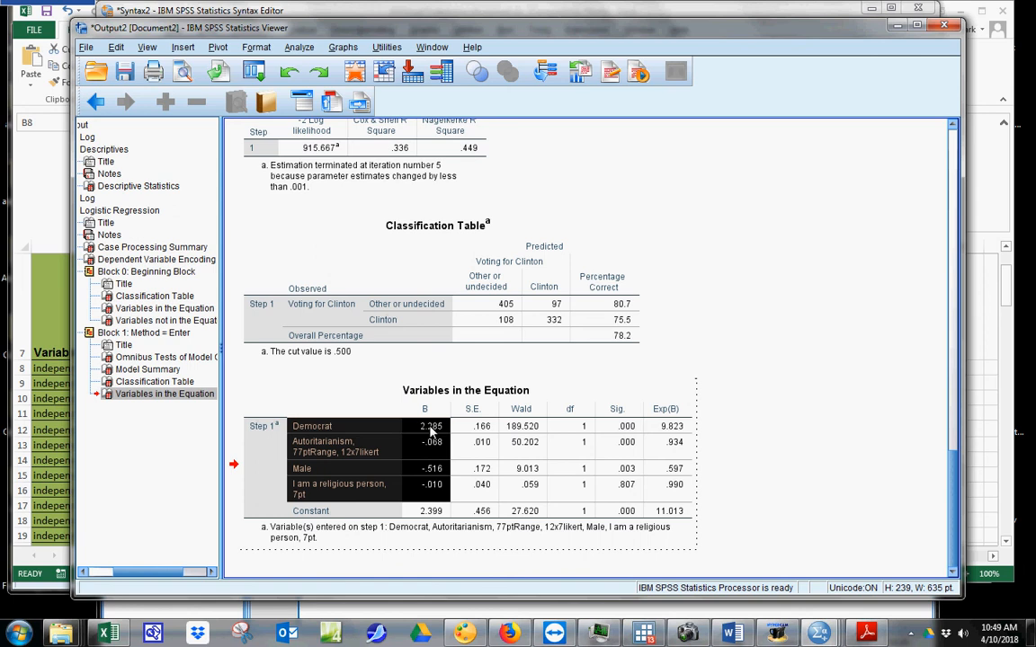
# Paste the four predictor labels and their B coefficients into the Excel worksheet starting at cell A8
pyautogui.click(41, 369)
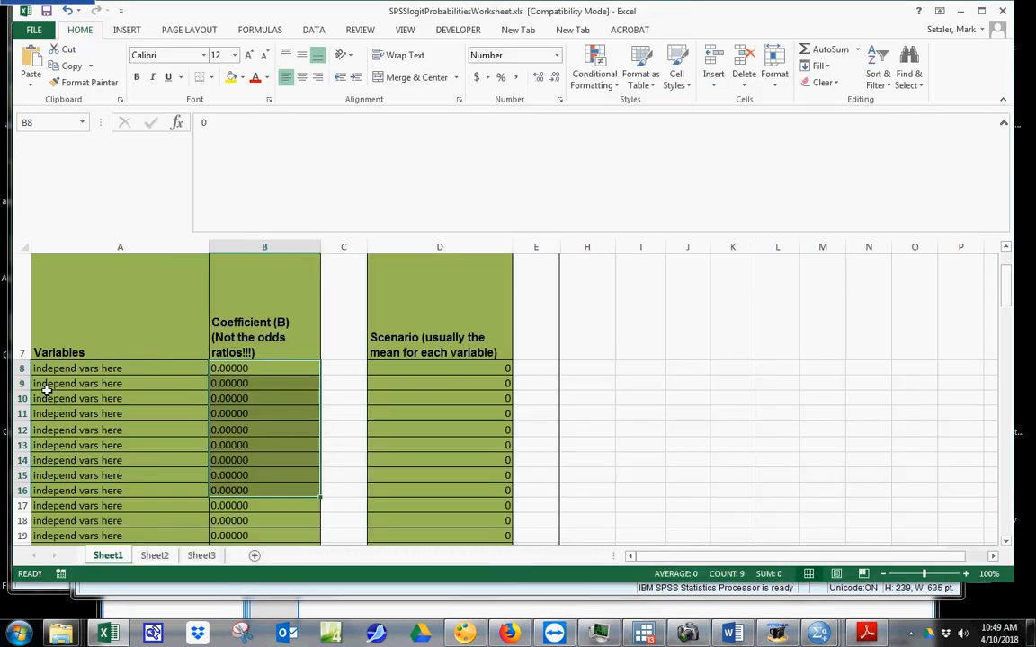
pyautogui.click(45, 369)
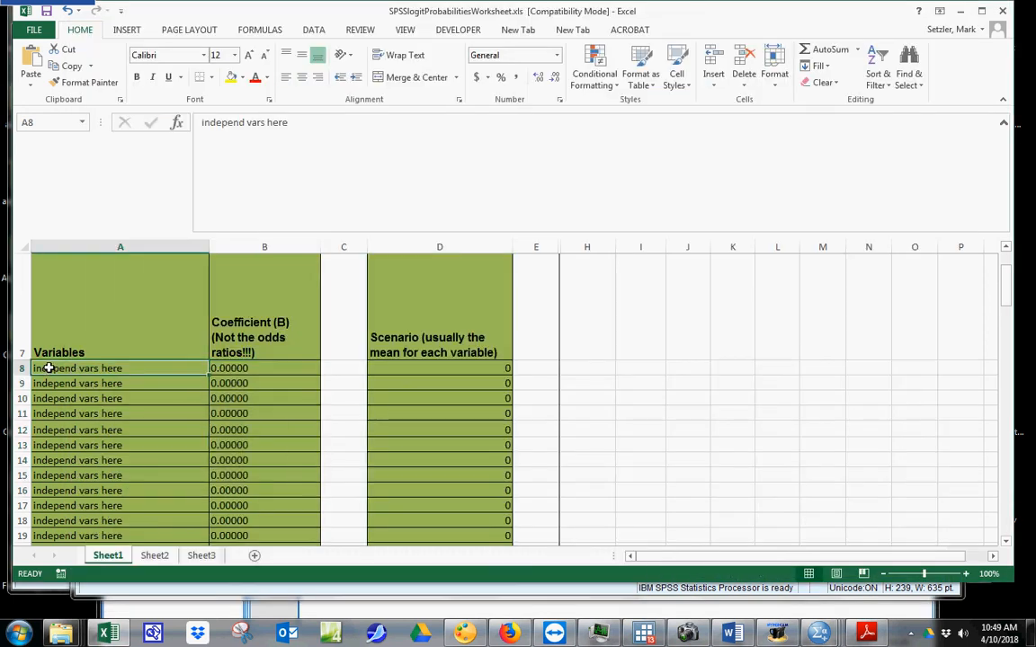
pyautogui.write('Democrat\t2.285 Autoritarianism, 77ptRange, 12x7likert\t-0.068 Male\t-0.516 I am a religious person, 7pt\t-0.010')
pyautogui.click(299, 456)
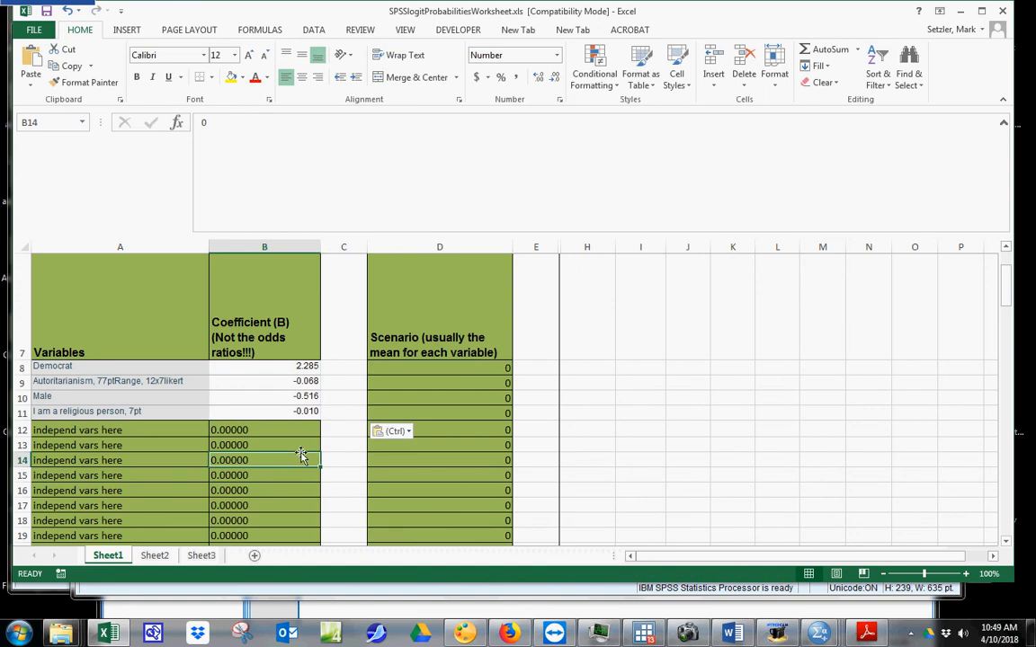
# Copy the four predictors' means from the SPSS Descriptive Statistics table and paste them into the worksheet's scenario column starting at D8
pyautogui.click(439, 368)
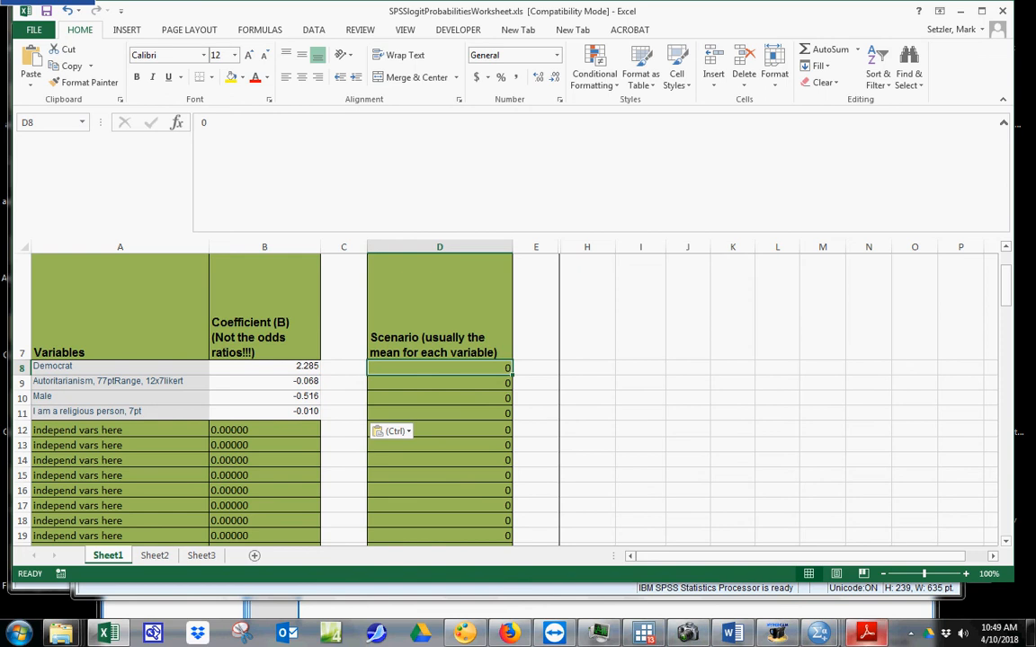
pyautogui.click(828, 634)
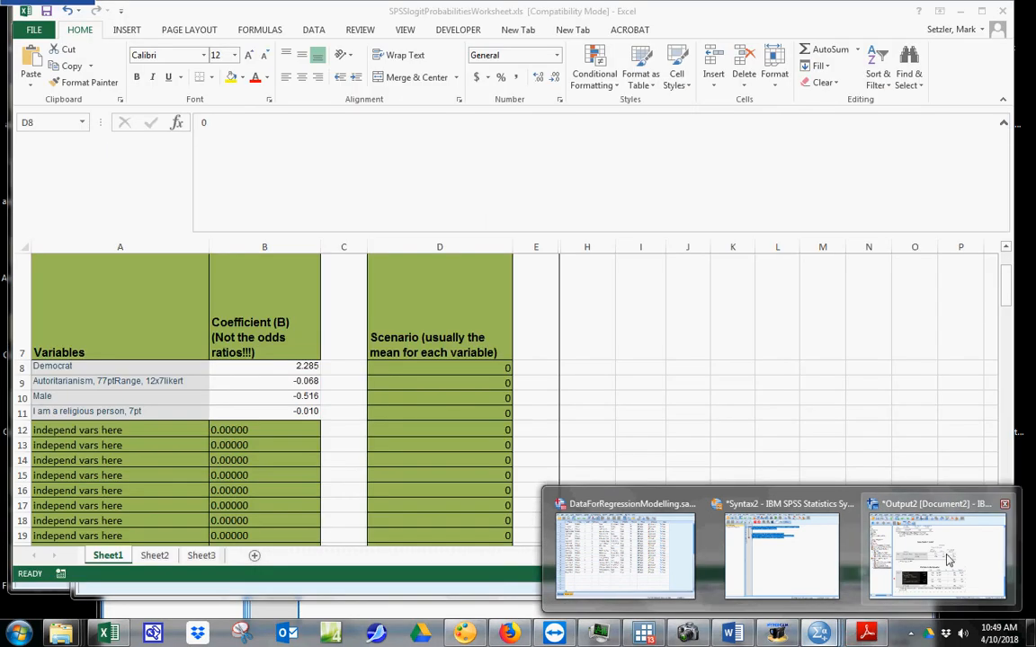
pyautogui.click(949, 560)
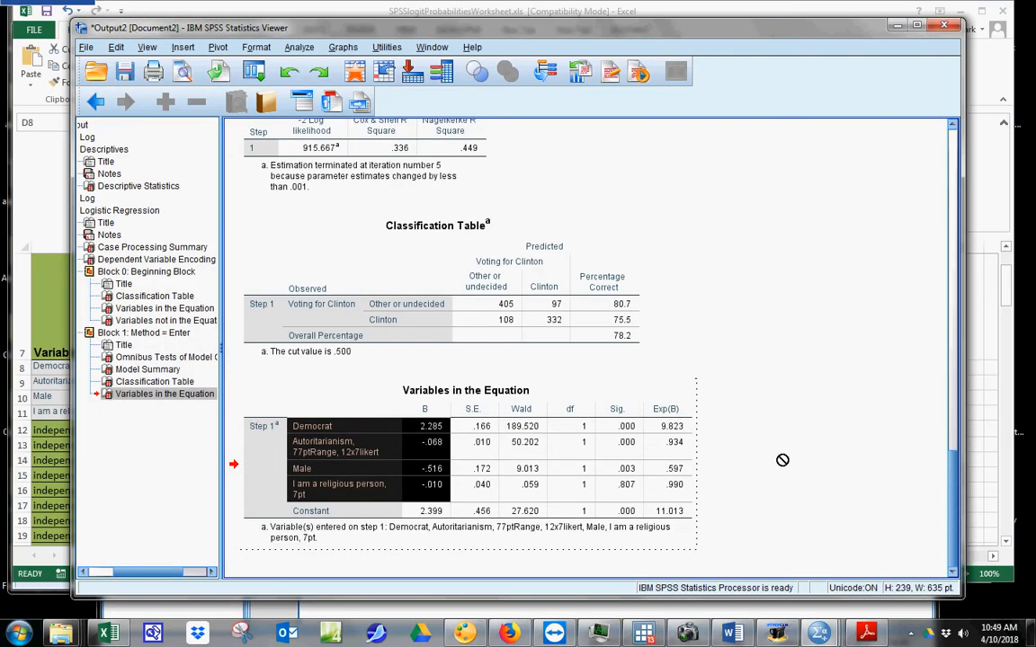
pyautogui.scroll(15, 574, 432)
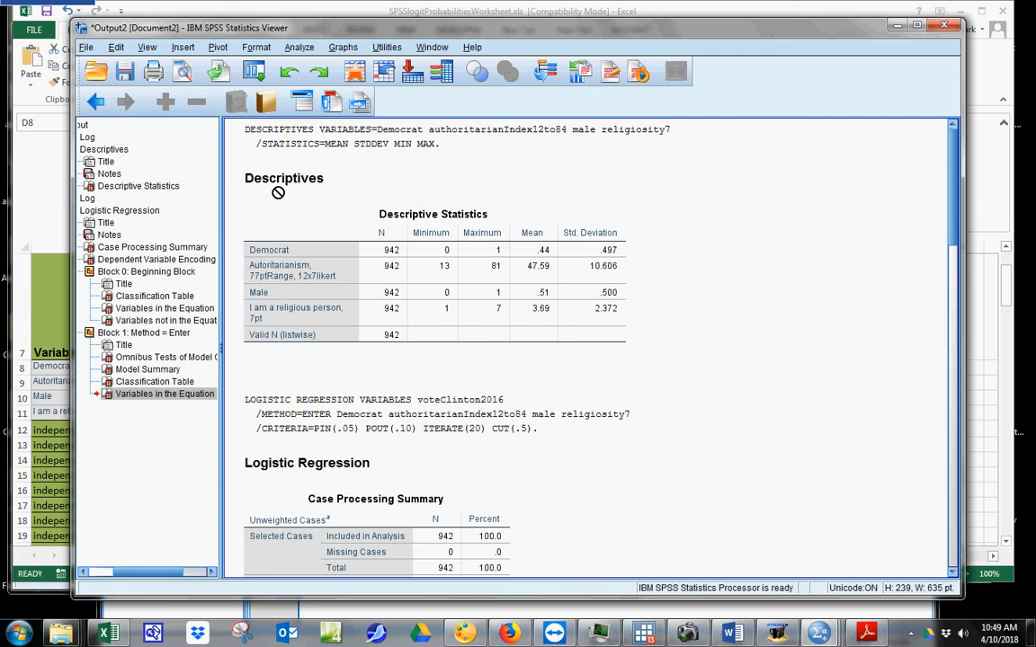
pyautogui.click(538, 255)
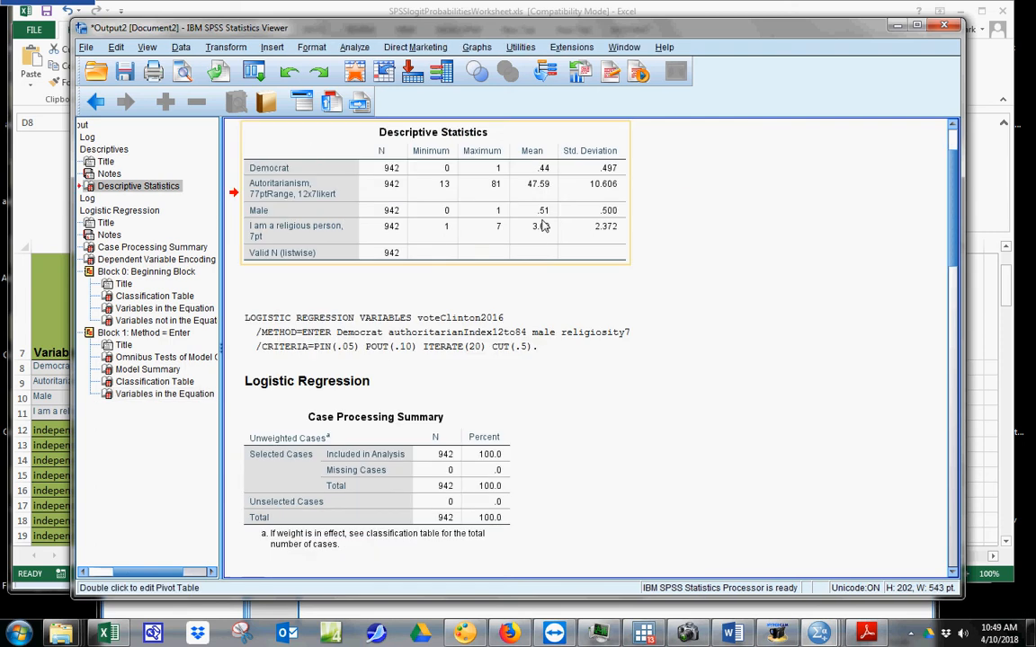
pyautogui.doubleClick(538, 171)
pyautogui.moveTo(537, 170); pyautogui.dragTo(541, 227)
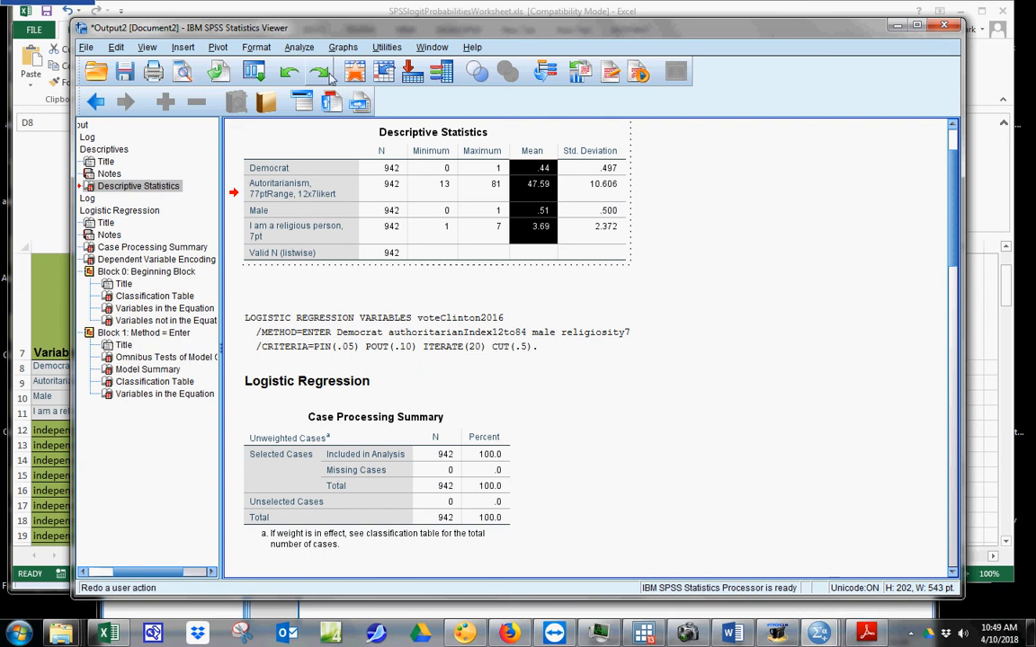
pyautogui.moveTo(285, 27); pyautogui.dragTo(428, 34)
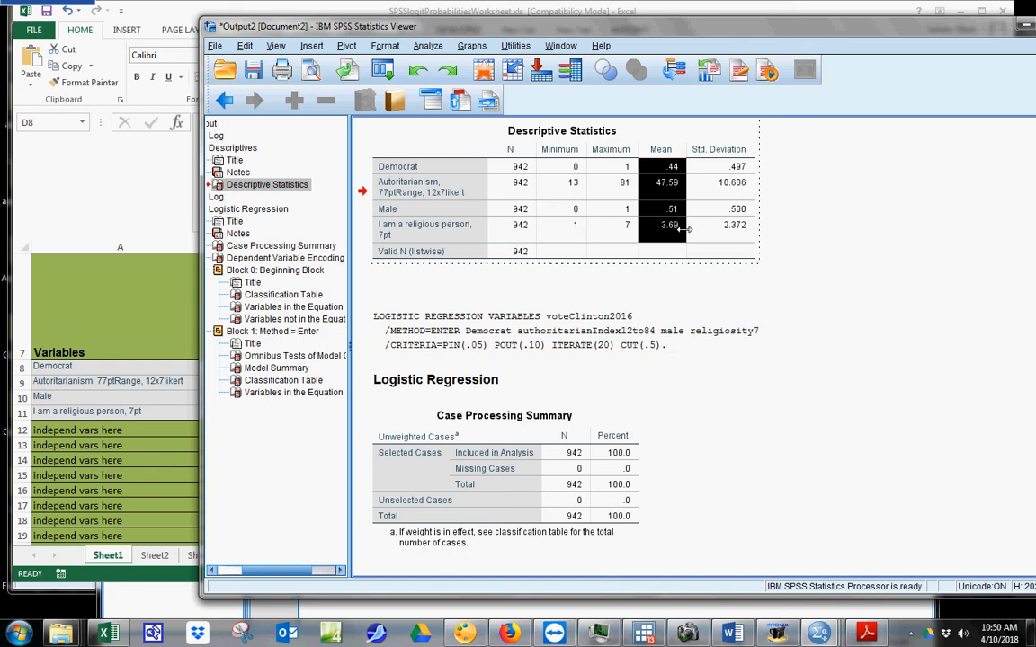
pyautogui.click(144, 455)
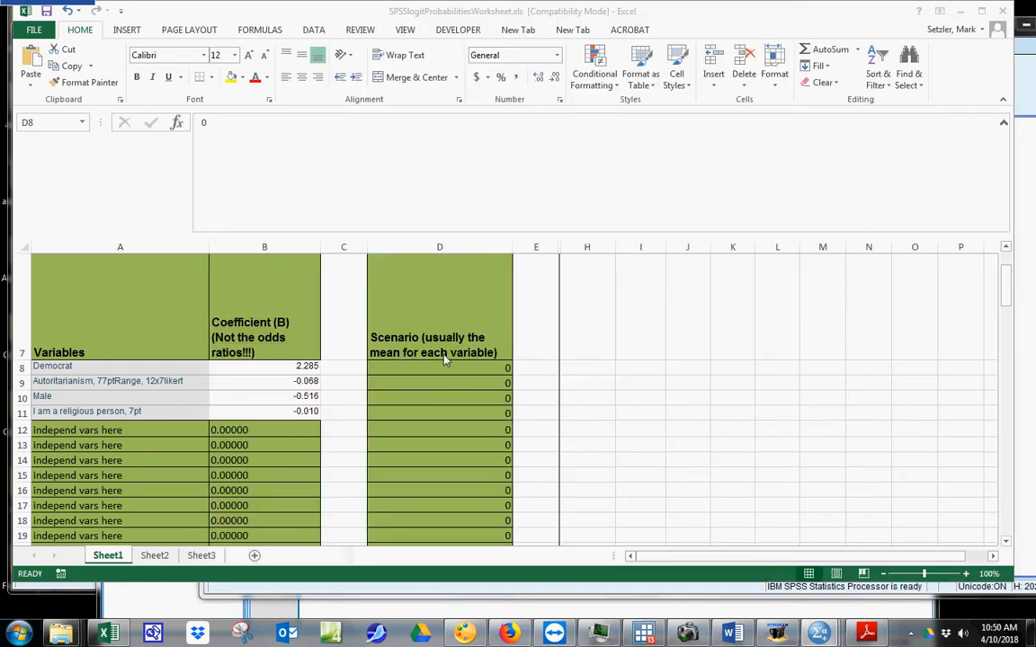
pyautogui.write('0.44 47.50 0.51 3.66')
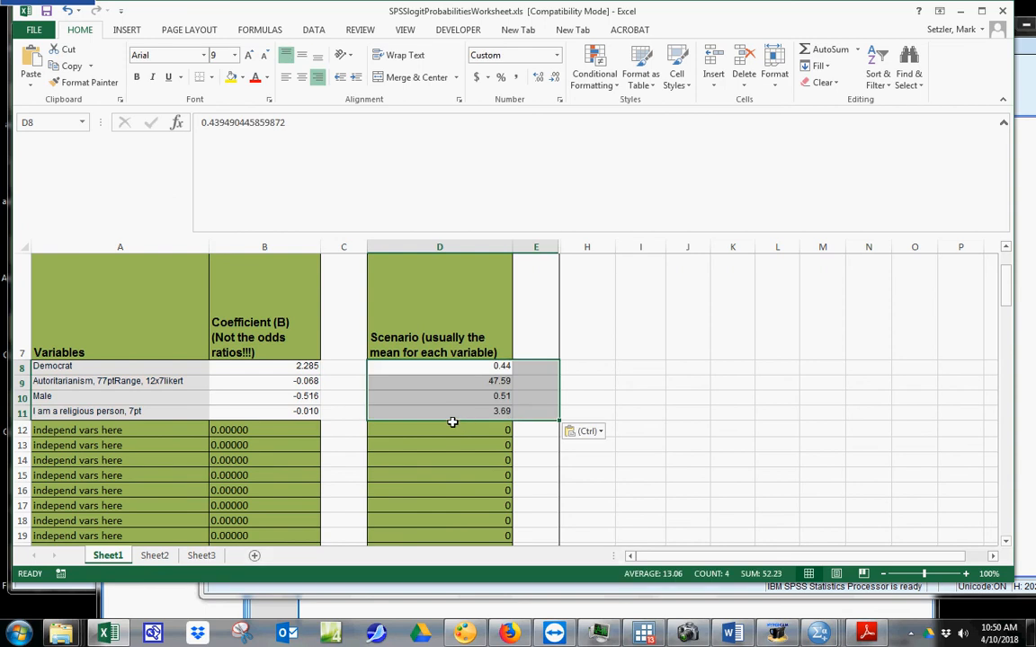
# Copy the predicted probability formula =1/(1+EXP(-D32)) from cell B34 as text, leaving the cell unedited
pyautogui.scroll(-6, 450, 422)
pyautogui.scroll(-2, 445, 428)
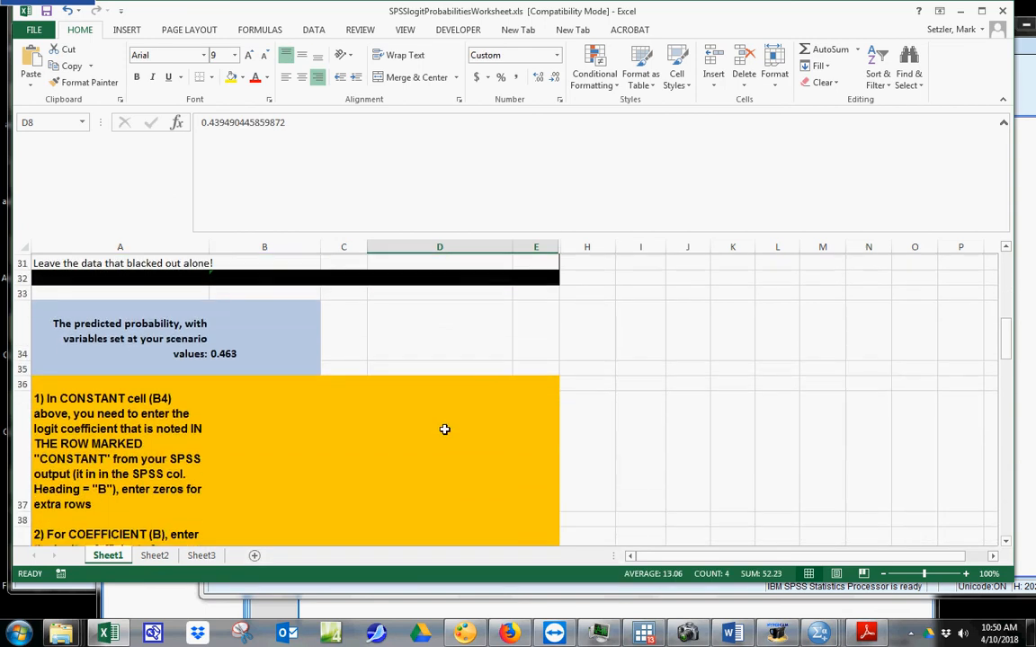
pyautogui.click(180, 351)
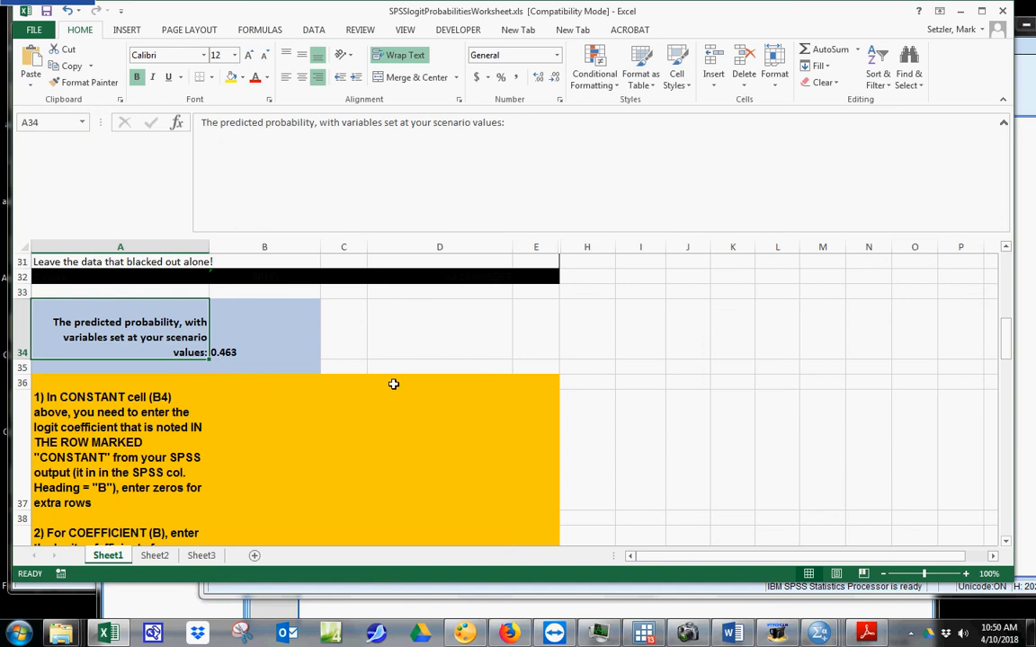
pyautogui.click(467, 331)
pyautogui.click(216, 352)
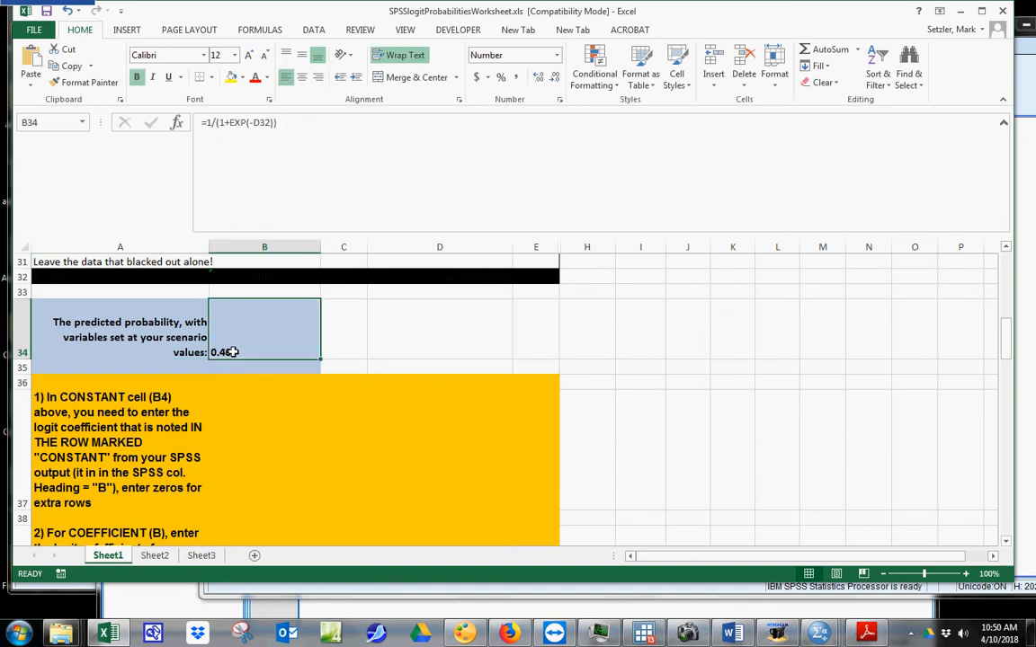
pyautogui.moveTo(299, 132); pyautogui.dragTo(176, 130)
pyautogui.hotkey('ctrl', 'c')
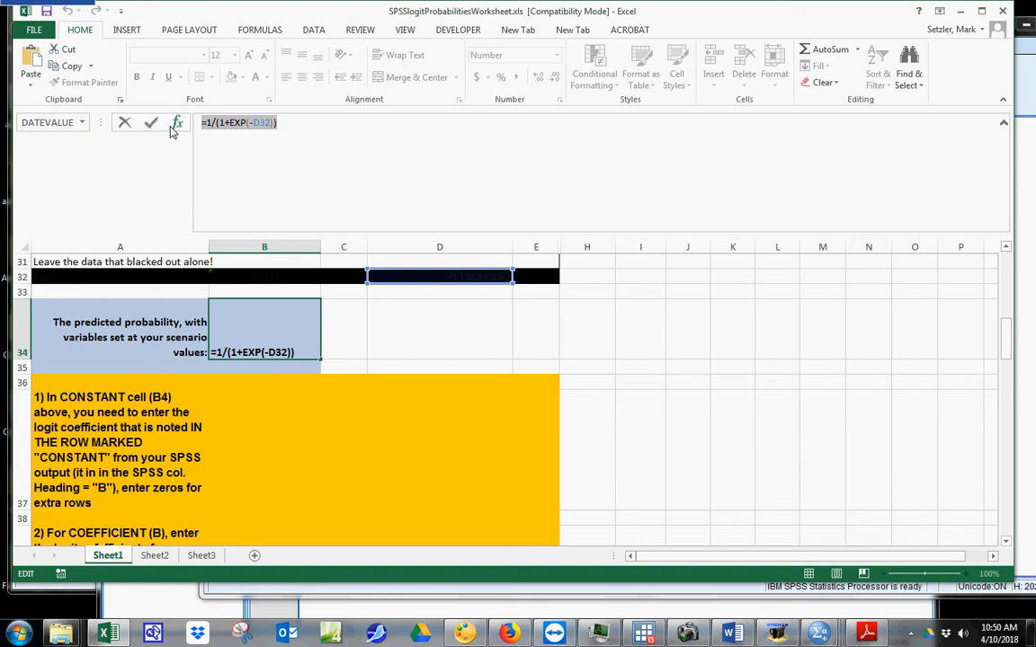
pyautogui.press('Escape')
# Paste the formula =1/(1+EXP(-D32)) into cell I8, beside the predictor rows
pyautogui.click(600, 383)
pyautogui.scroll(7, 603, 420)
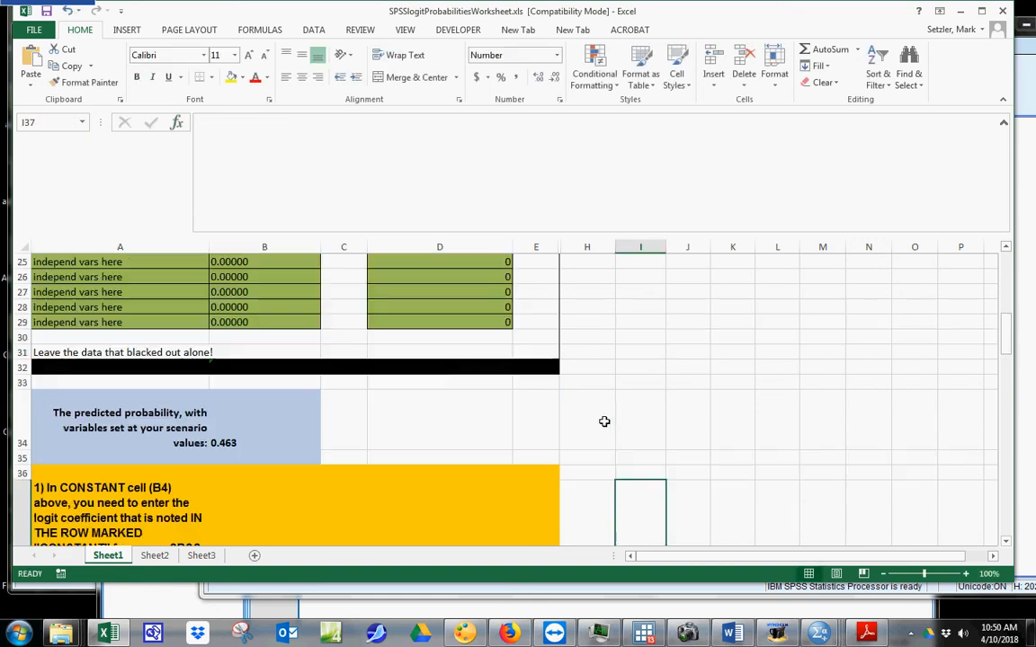
pyautogui.scroll(4, 605, 419)
pyautogui.scroll(-2, 598, 432)
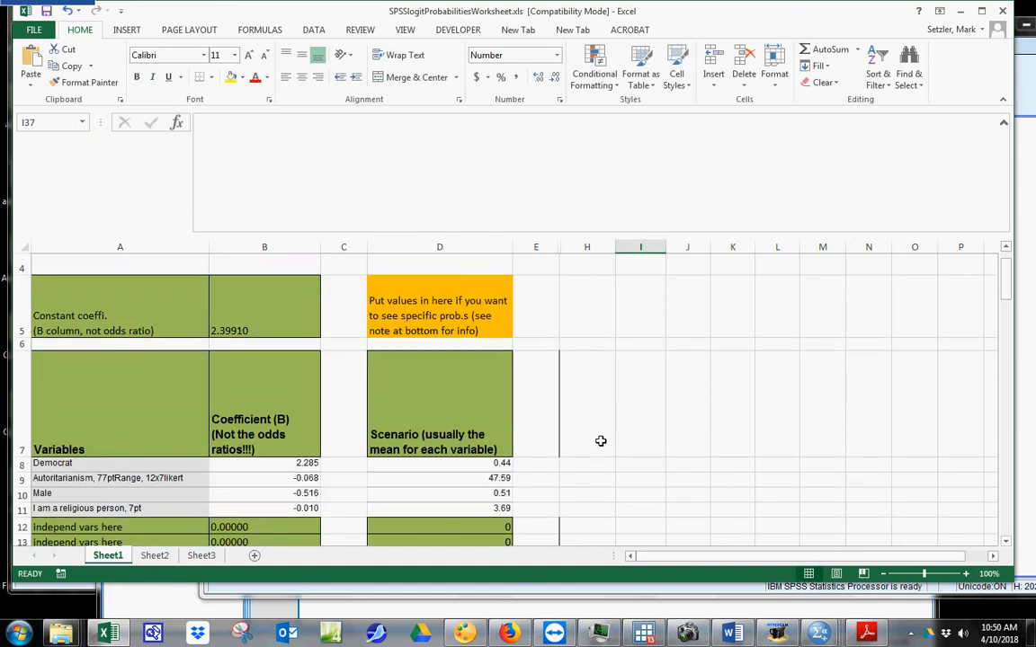
pyautogui.click(642, 367)
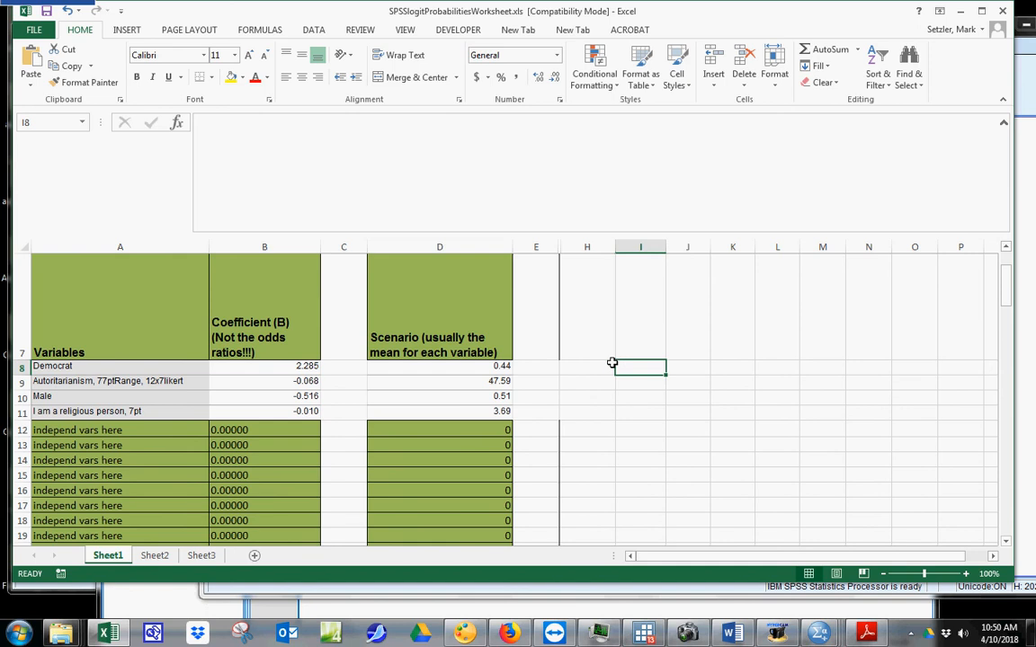
pyautogui.hotkey('ctrl', 'v')
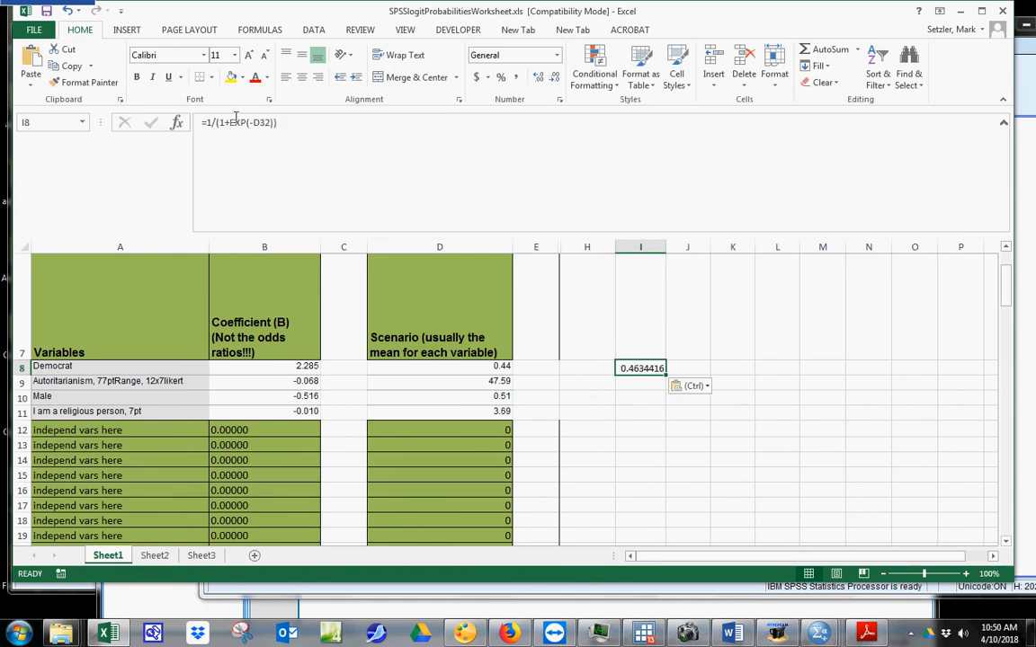
# Fill cell I8 with the standard yellow colour
pyautogui.click(241, 77)
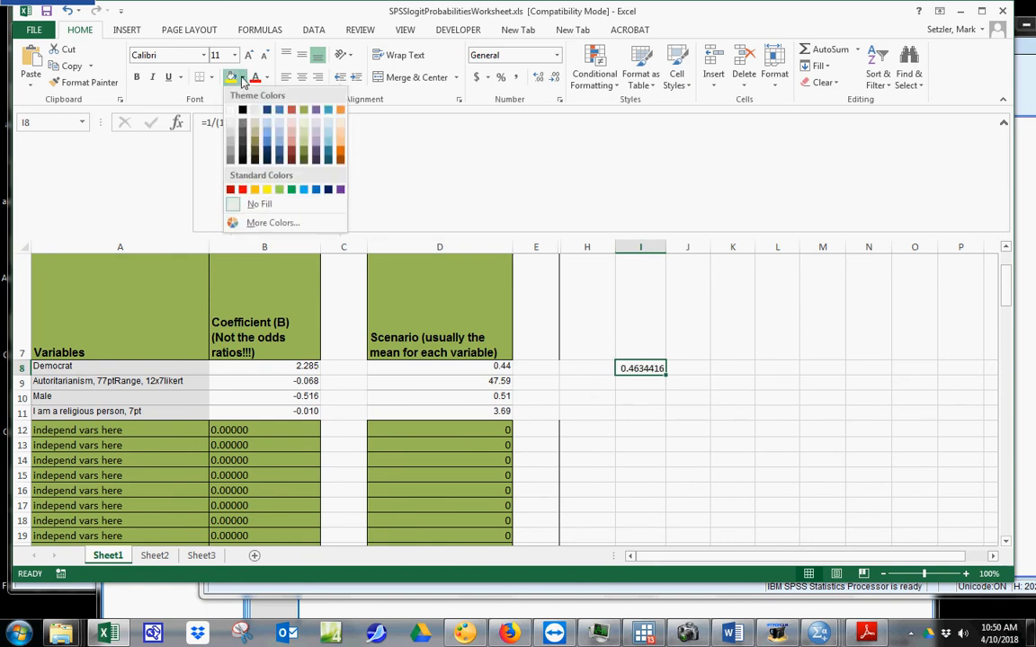
pyautogui.click(267, 190)
pyautogui.click(661, 418)
# Format the probability in cell I8 as a Percentage
pyautogui.click(632, 369)
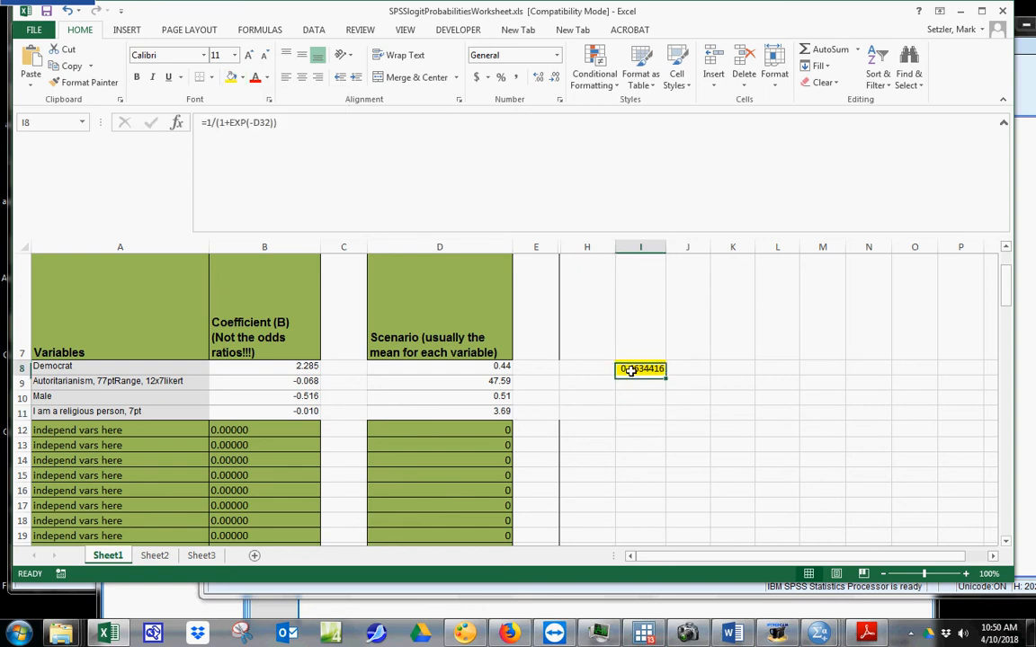
pyautogui.rightClick(641, 370)
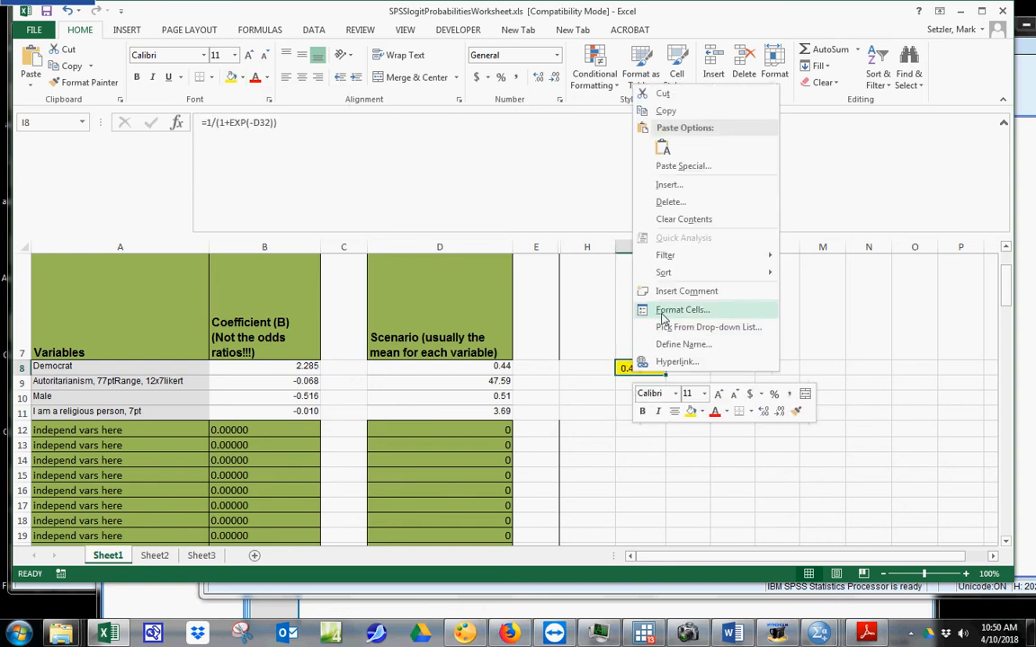
pyautogui.press('Escape')
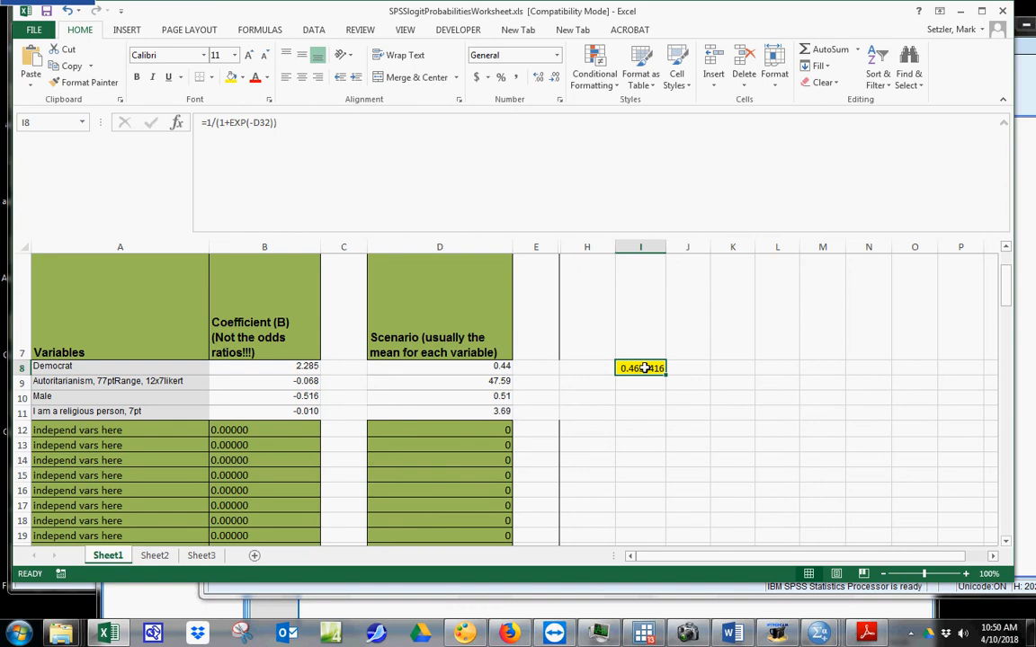
pyautogui.hotkey('ctrl', '1')
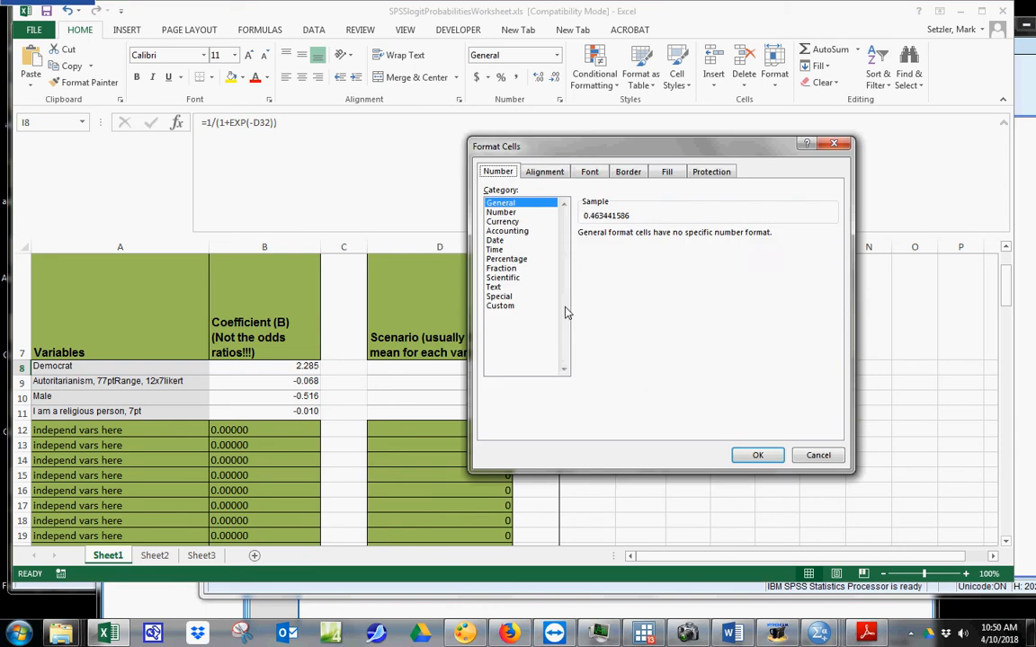
pyautogui.click(506, 259)
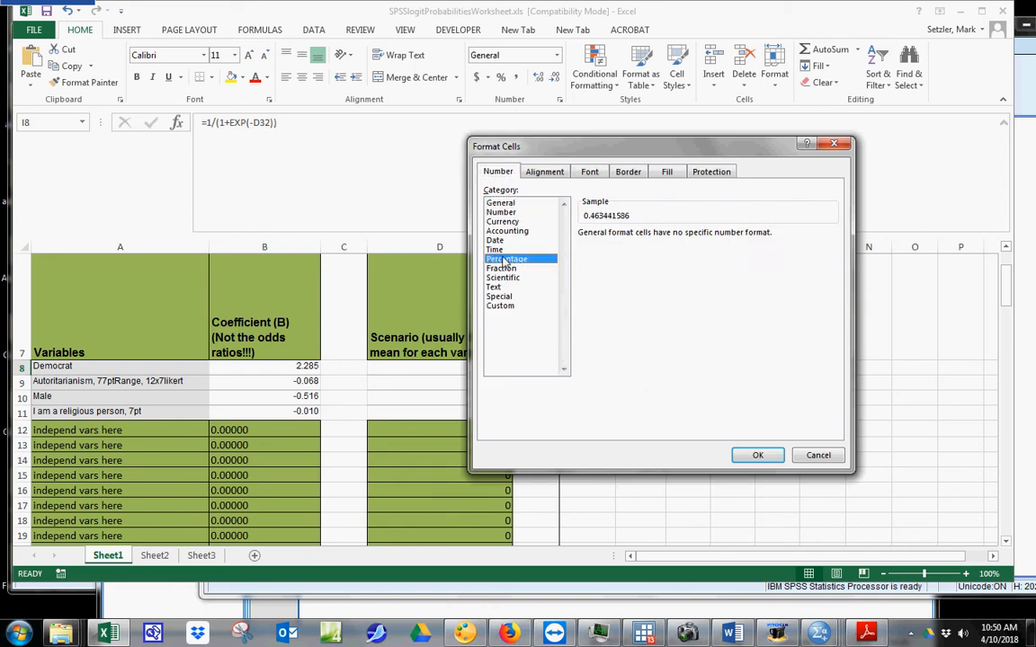
pyautogui.click(758, 455)
pyautogui.click(733, 459)
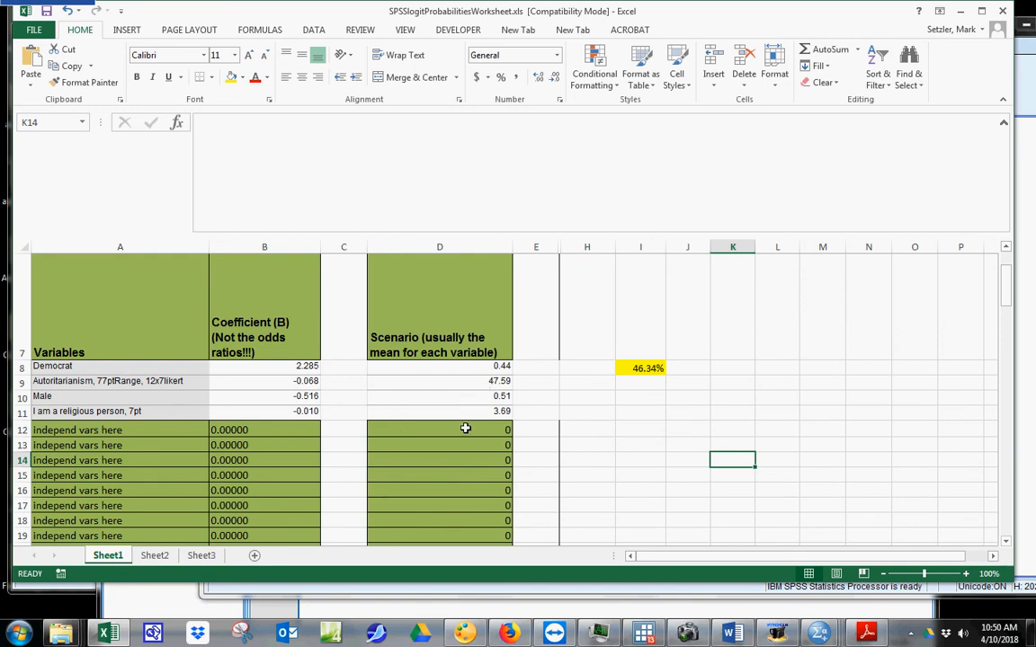
# Examine the scenario means in column D alongside the predicted probability in I8, ending on the Democrat value in D8
pyautogui.click(434, 396)
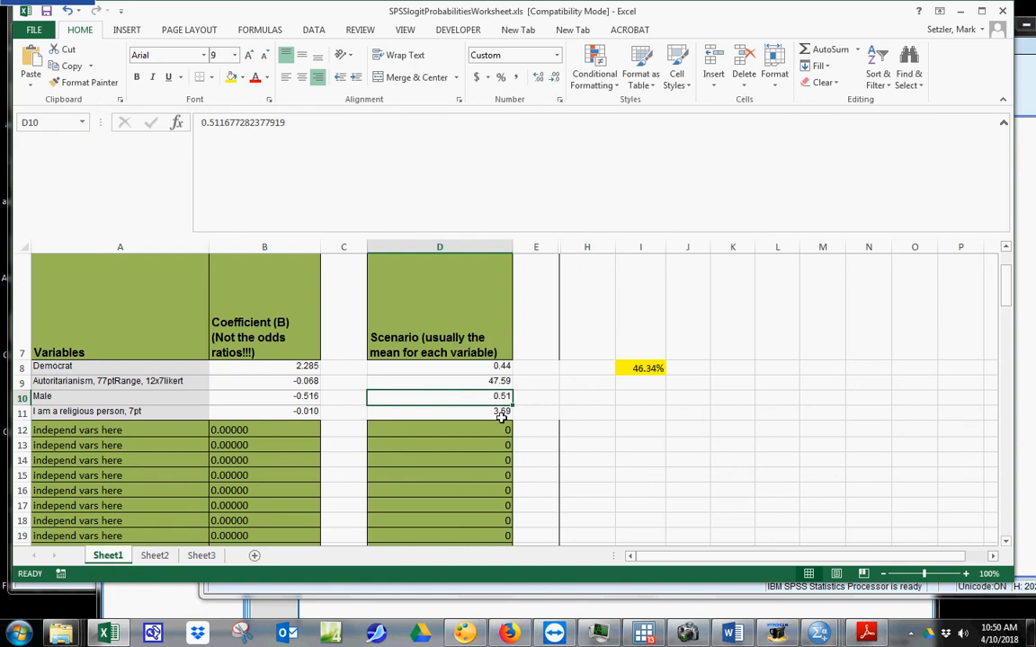
pyautogui.click(501, 415)
pyautogui.click(638, 385)
pyautogui.click(641, 368)
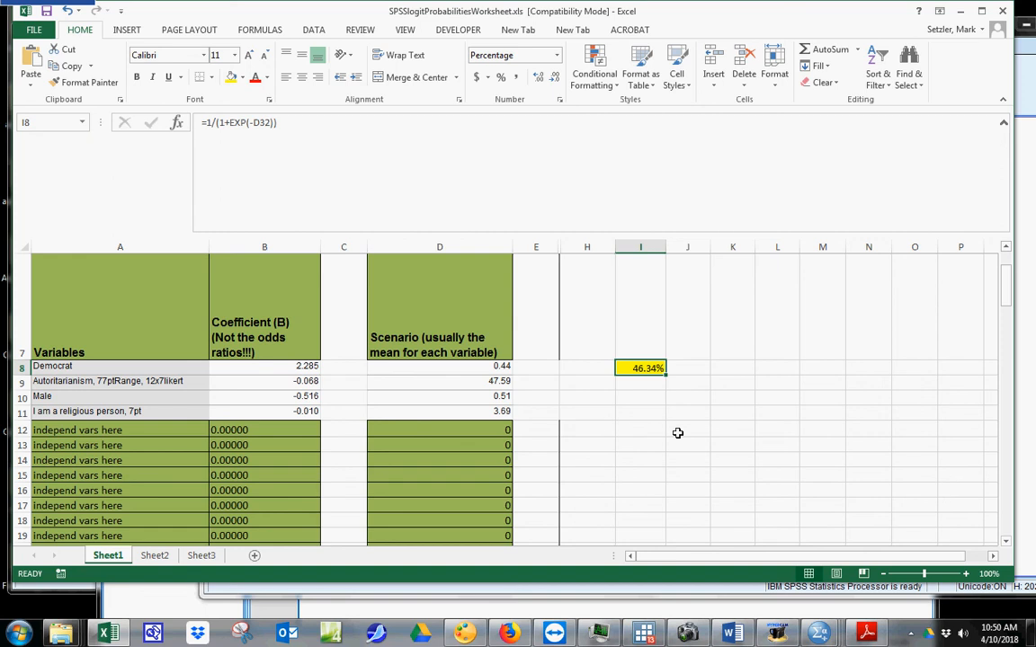
pyautogui.click(485, 366)
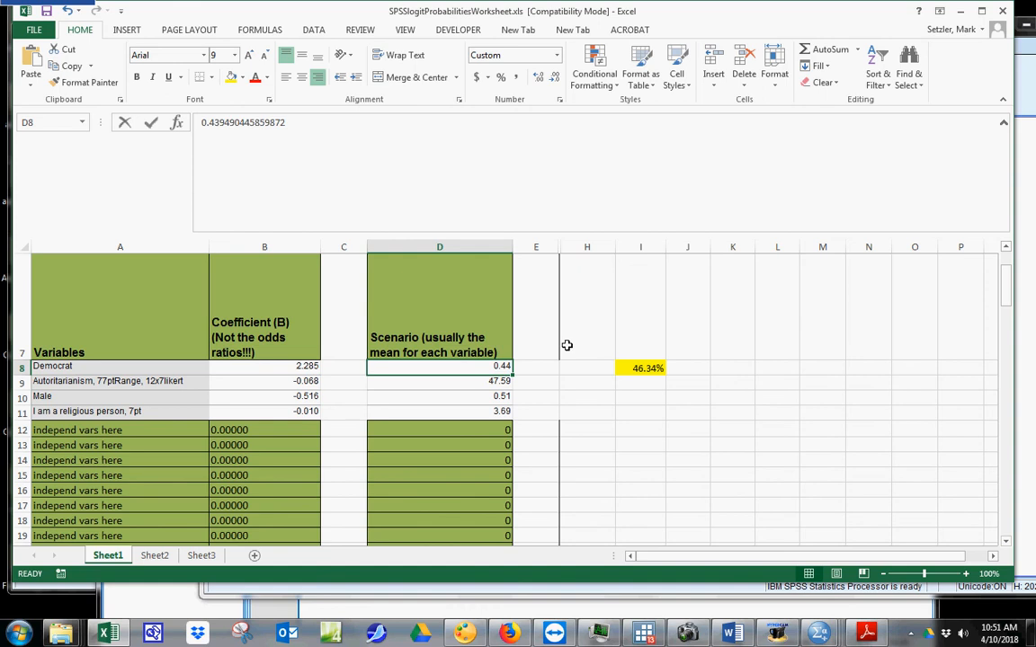
# Try the scenario with Democrat (D8) and Male (D10) set to 0, and undo both entries
pyautogui.write('0')
pyautogui.press('Return')
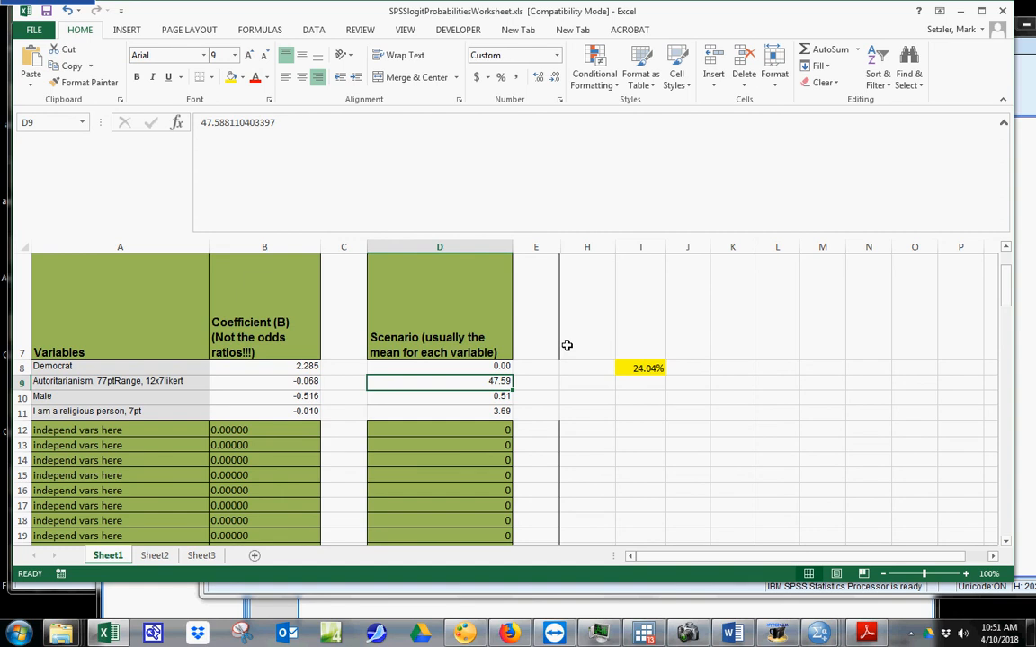
pyautogui.press('Down')
pyautogui.press('Down')
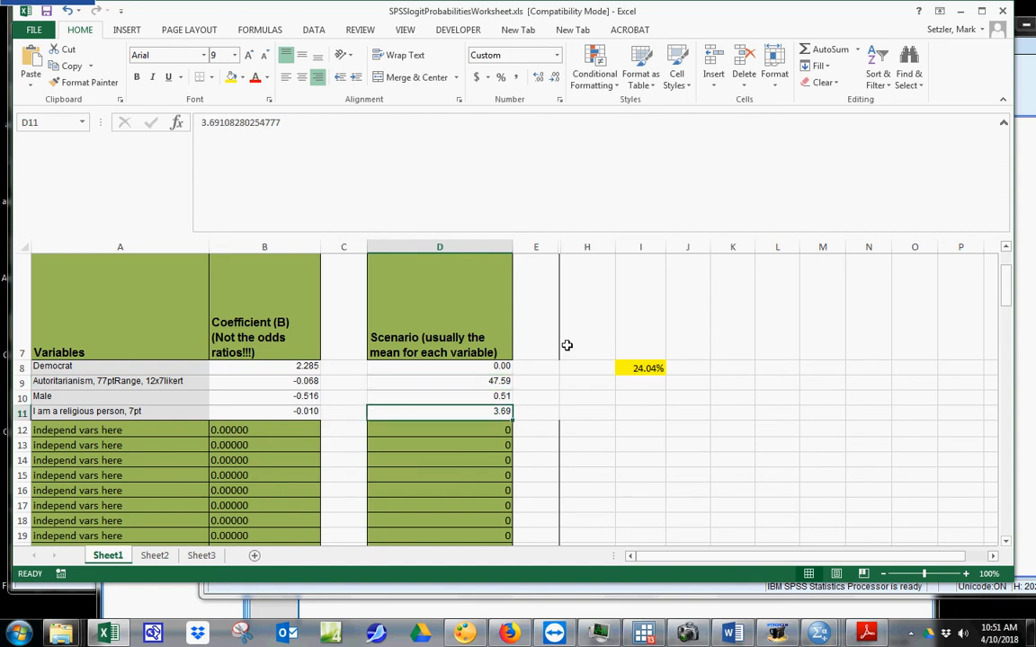
pyautogui.press('Up')
pyautogui.write('0')
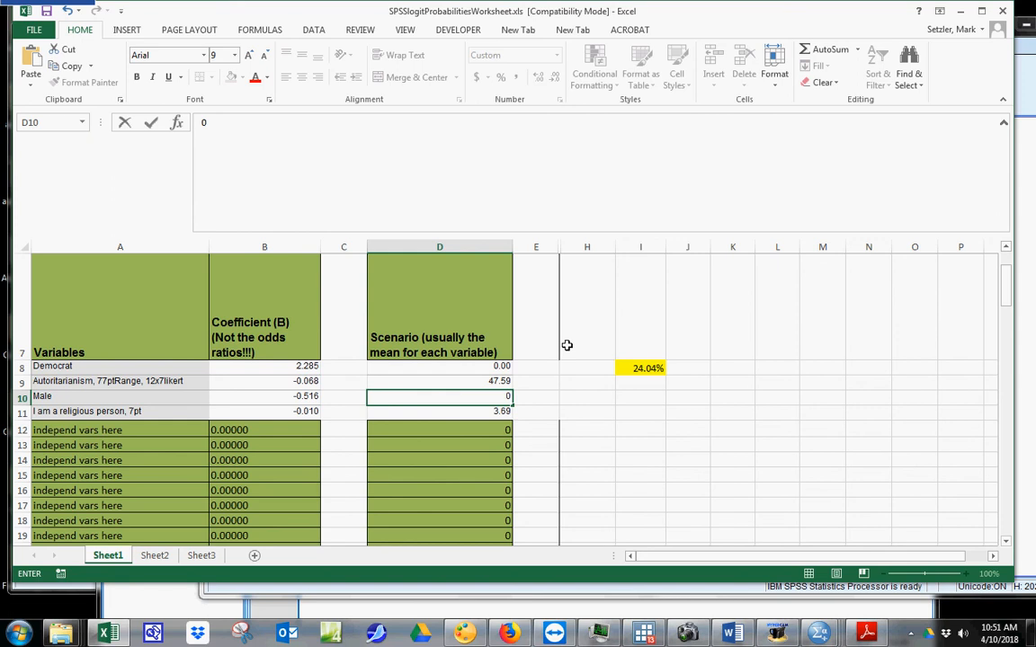
pyautogui.press('Return')
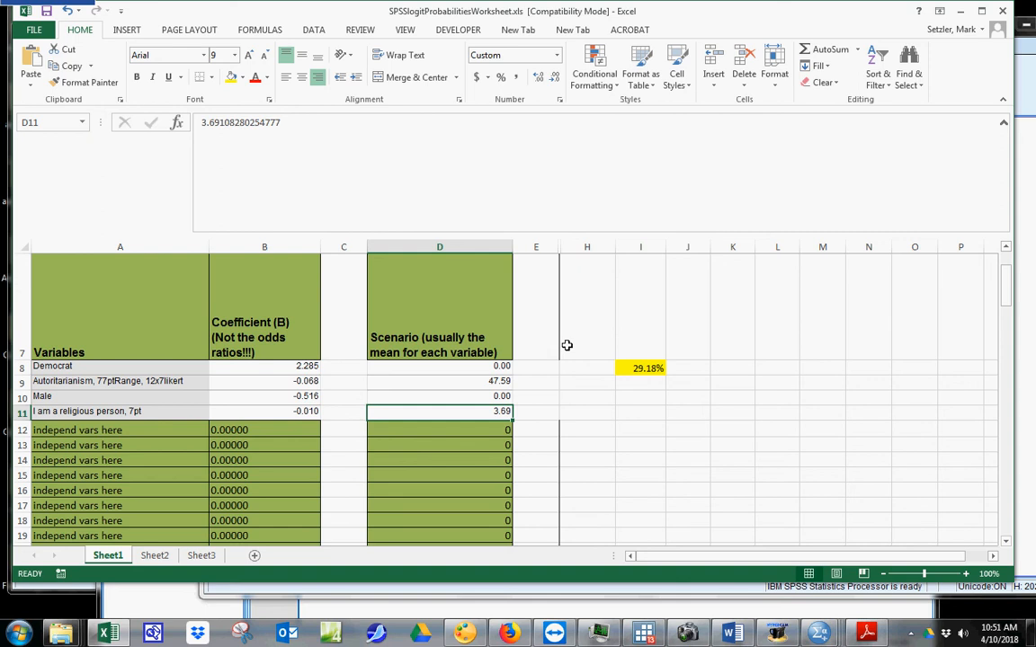
pyautogui.hotkey('ctrl', 'z')
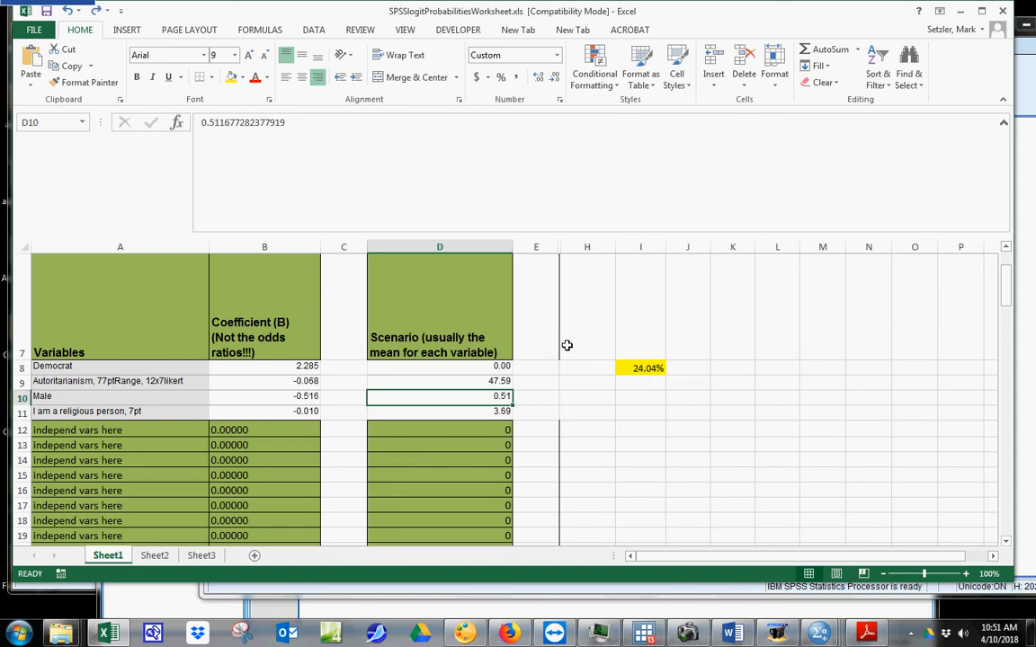
pyautogui.hotkey('ctrl', 'z')
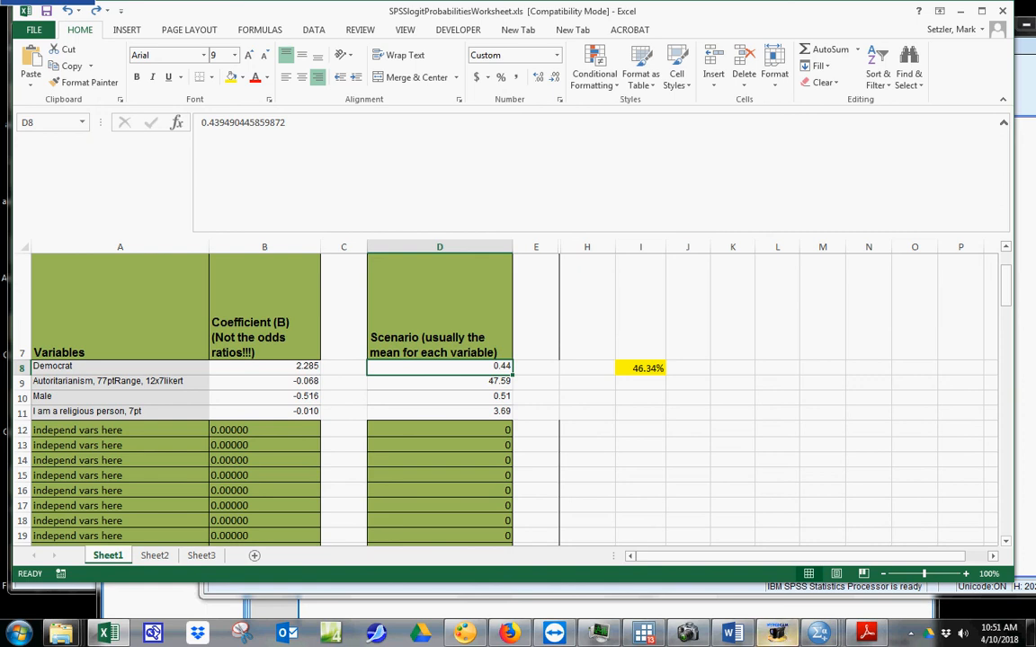
# Switch to the SPSS Data Editor's variable list and widen the Name column to read the full variable names
pyautogui.moveTo(826, 634)
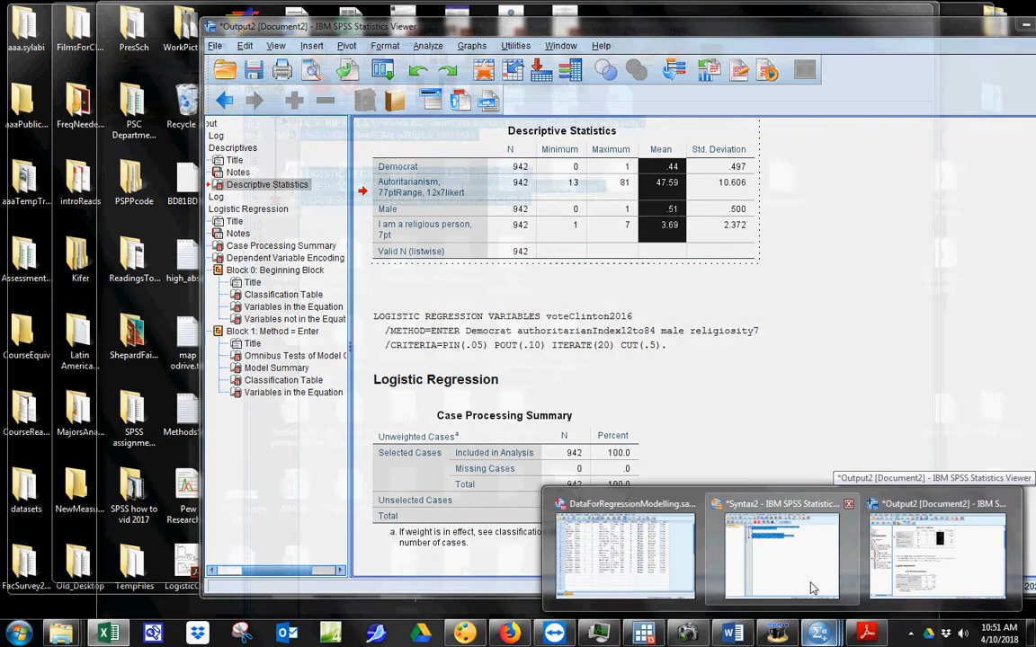
pyautogui.click(625, 553)
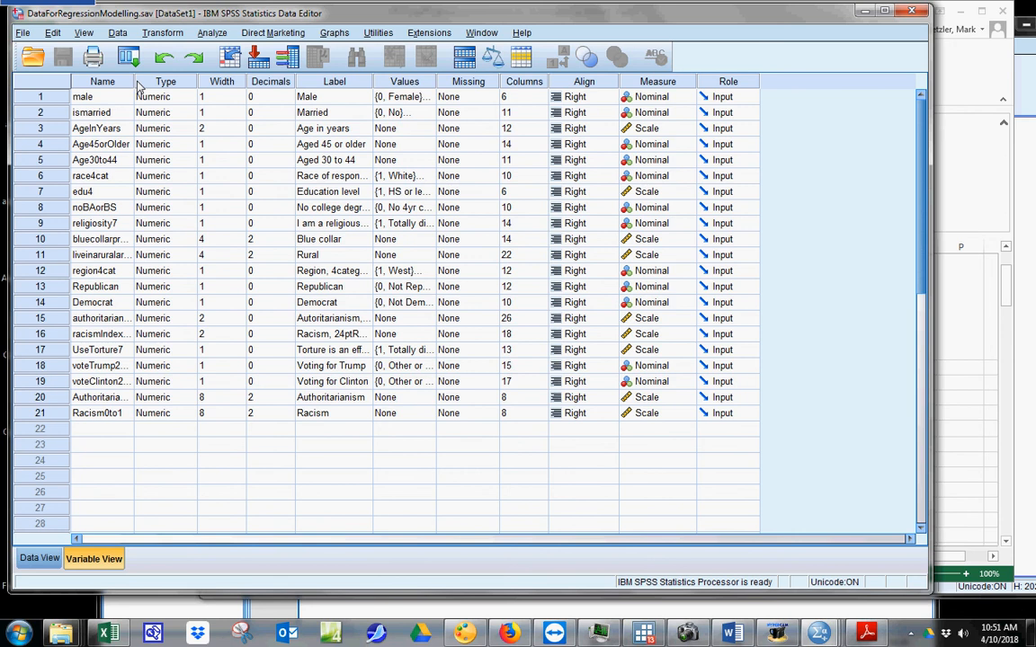
pyautogui.moveTo(135, 83); pyautogui.dragTo(219, 82)
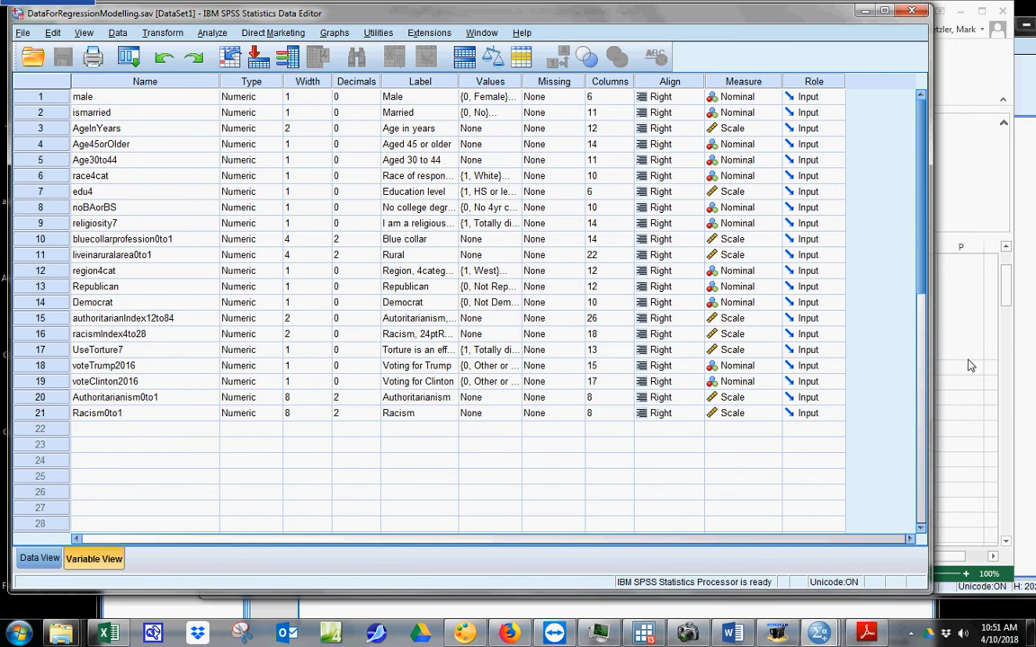
# Switch back to the Excel worksheet and set the Autoritarianism scenario value in D9 to 12
pyautogui.hotkey('alt', 'Tab')
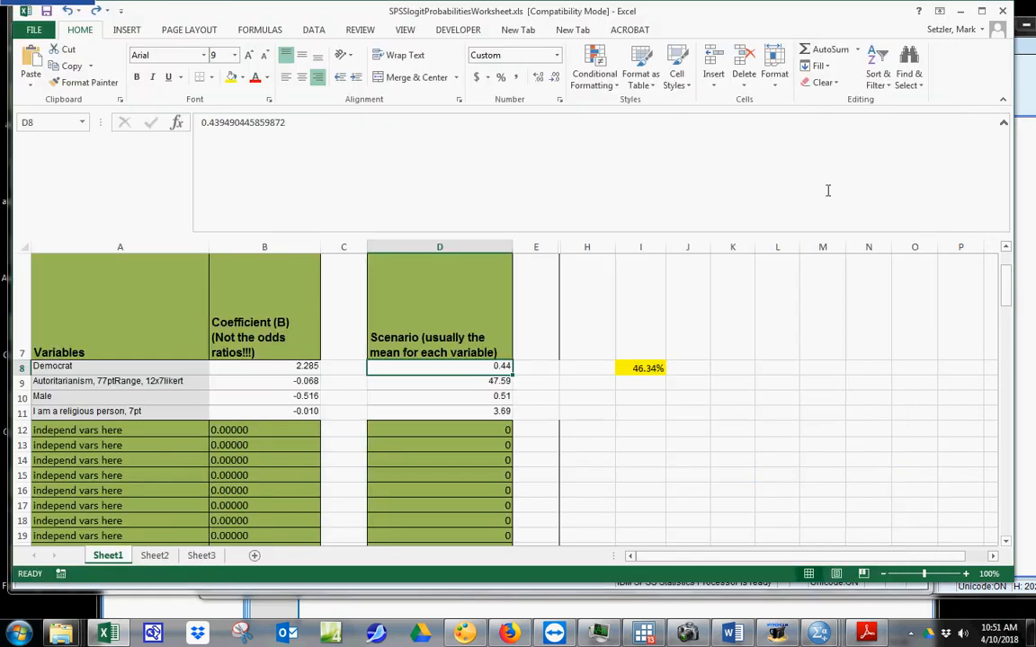
pyautogui.click(472, 384)
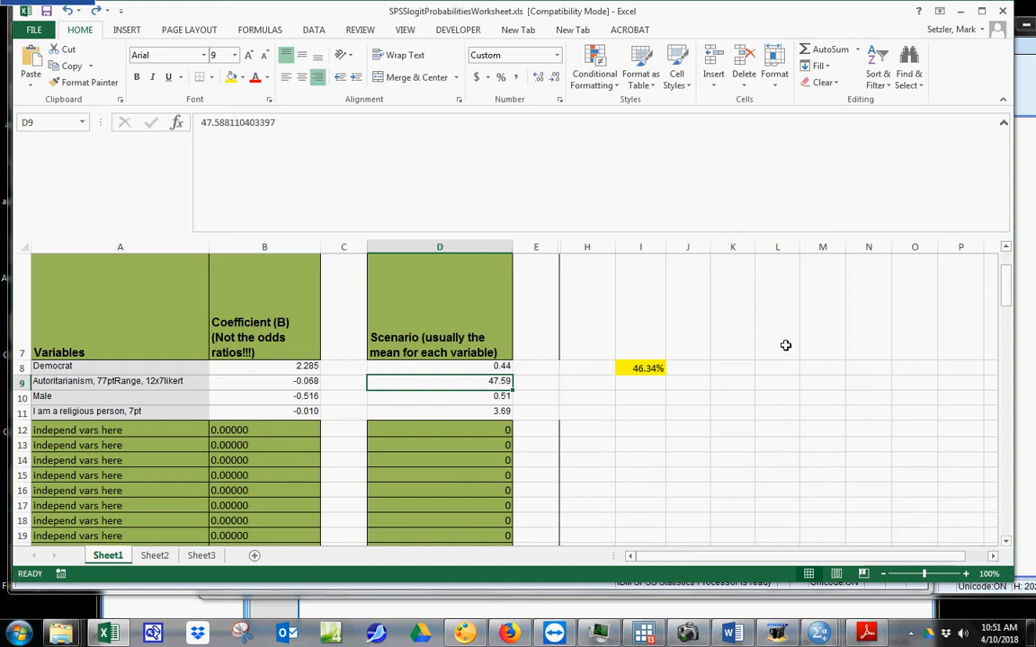
pyautogui.write('12')
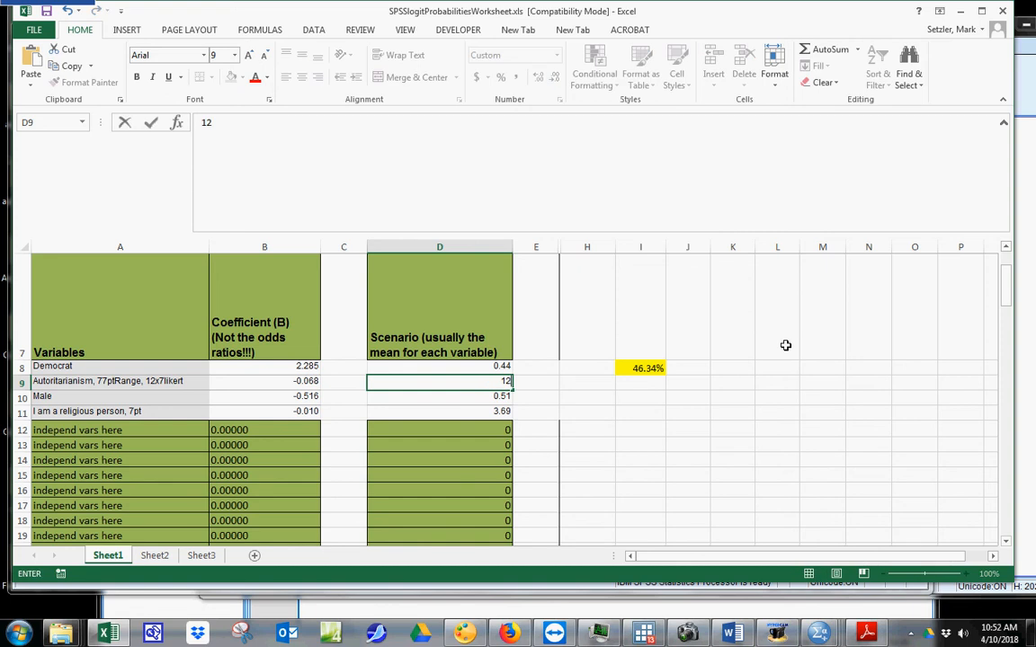
pyautogui.press('Return')
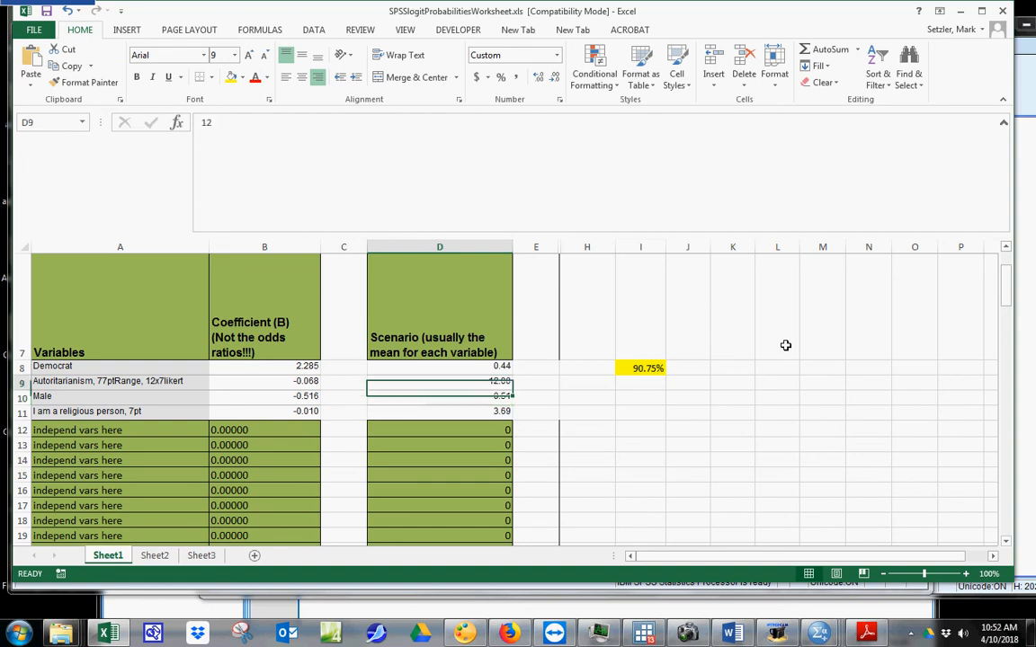
# Look over the other scenario values in column D and set the Autoritarianism value in D9 to 84
pyautogui.press('Up')
pyautogui.press('Up')
pyautogui.press('Down')
pyautogui.press('Down')
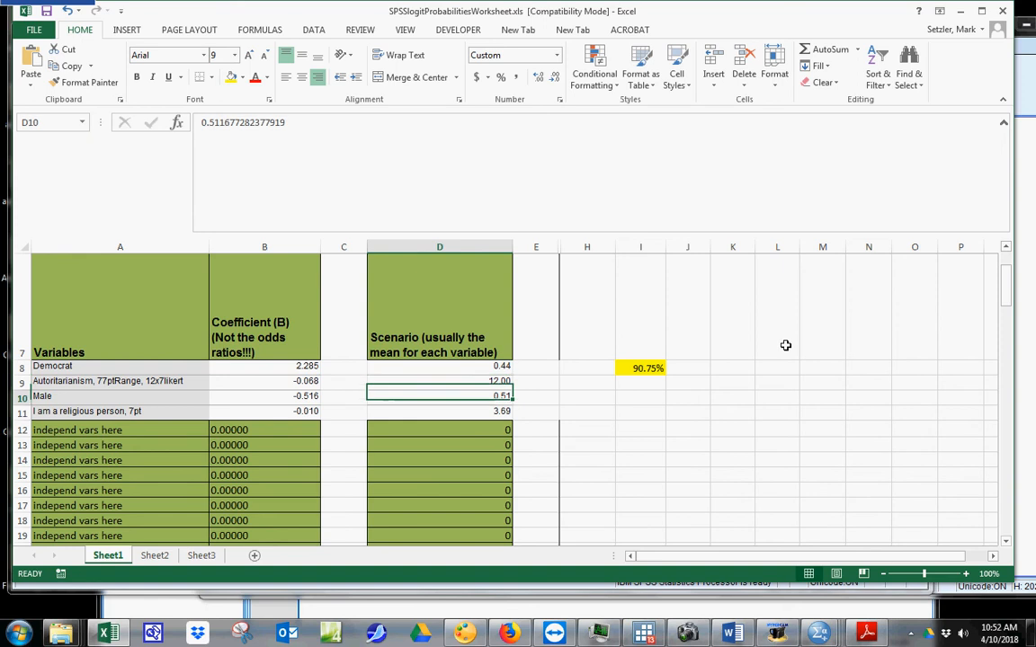
pyautogui.press('Down')
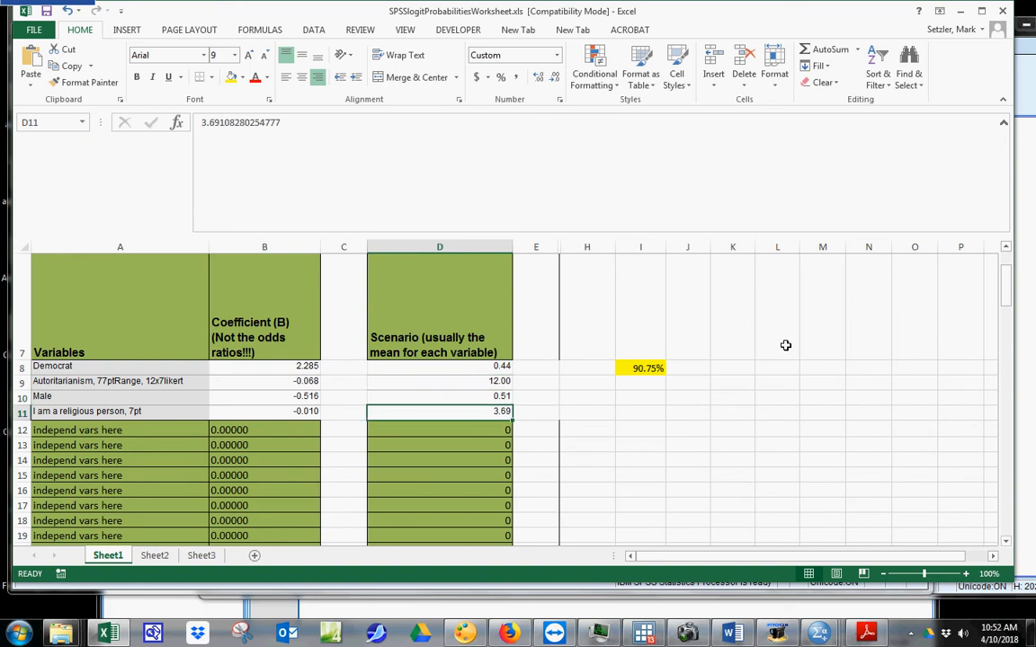
pyautogui.press('Up')
pyautogui.press('Up')
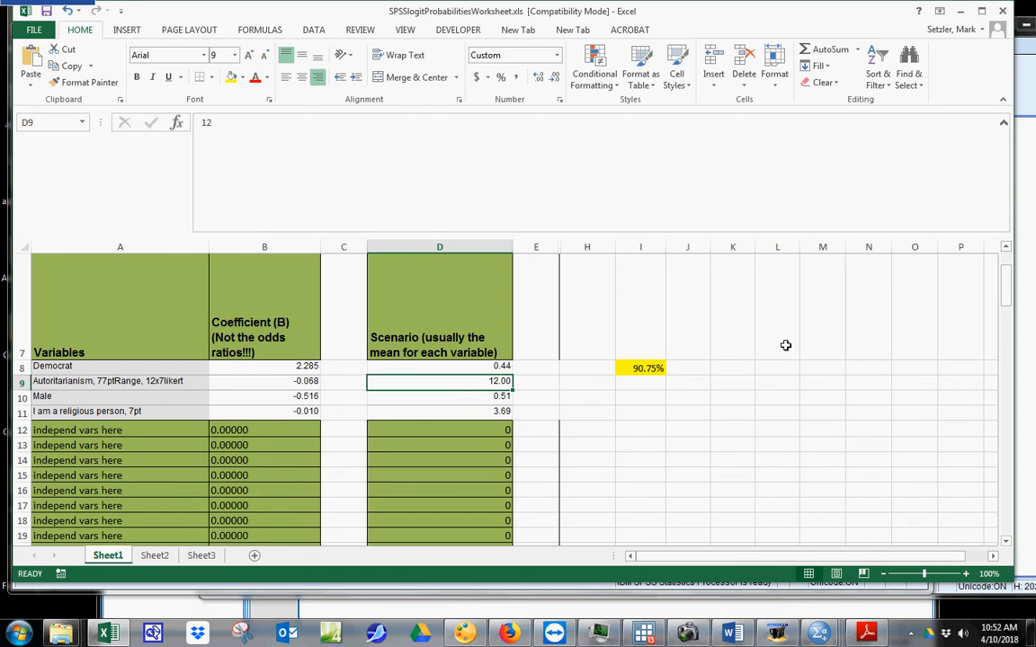
pyautogui.write('84')
pyautogui.press('Return')
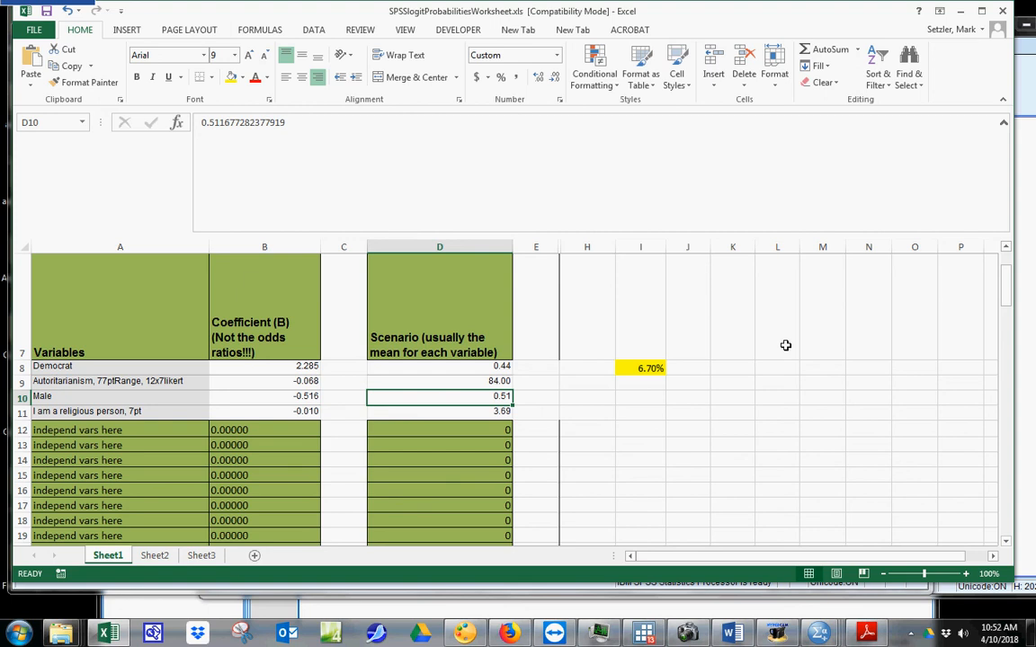
# Undo both Autoritarianism entries in D9 and the Percentage format of cell I8
pyautogui.press('Up')
pyautogui.press('Up')
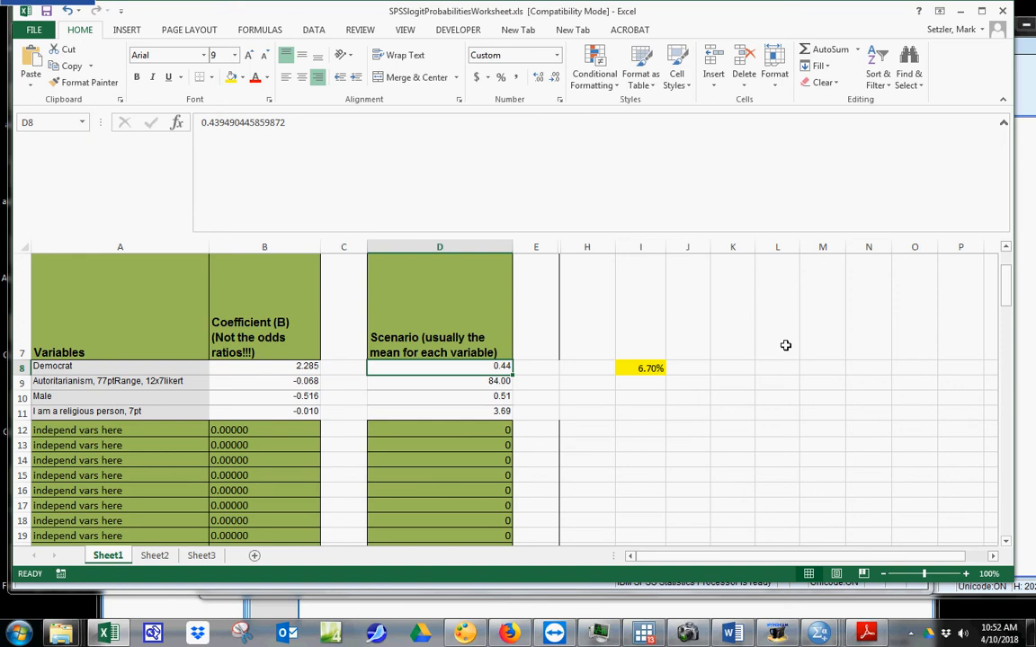
pyautogui.hotkey('ctrl', 'z')
pyautogui.hotkey('ctrl', 'z')
pyautogui.hotkey('ctrl', 'z')
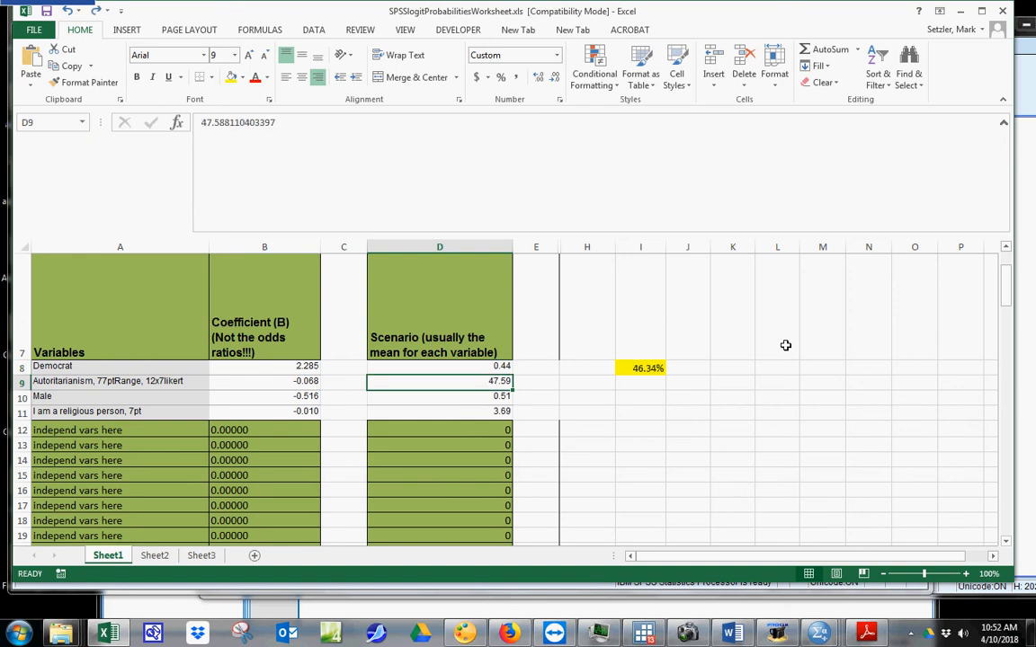
pyautogui.hotkey('ctrl', 'z')
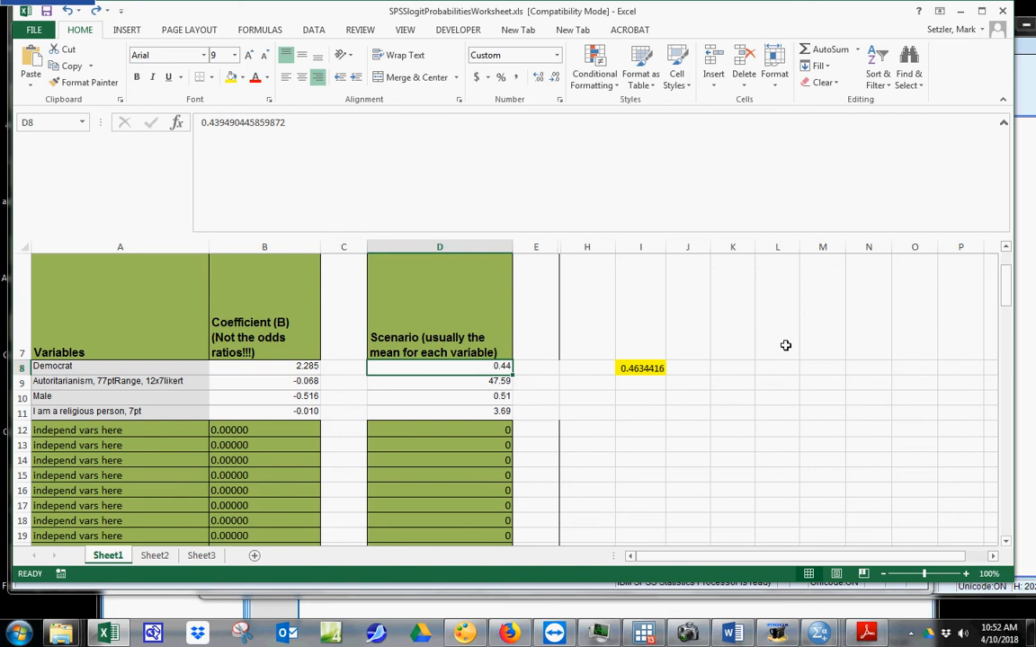
# Set the Democrat scenario value in D8 to 0 and the religious person value in D11 to 1
pyautogui.write('0')
pyautogui.press('Return')
pyautogui.press('Down')
pyautogui.press('Up')
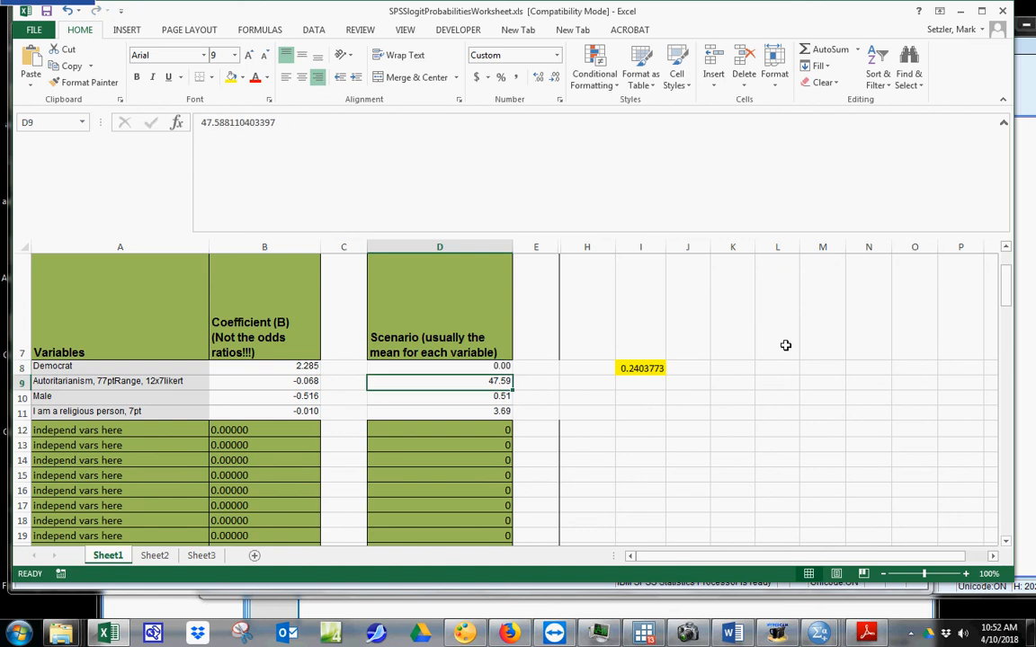
pyautogui.press('Down')
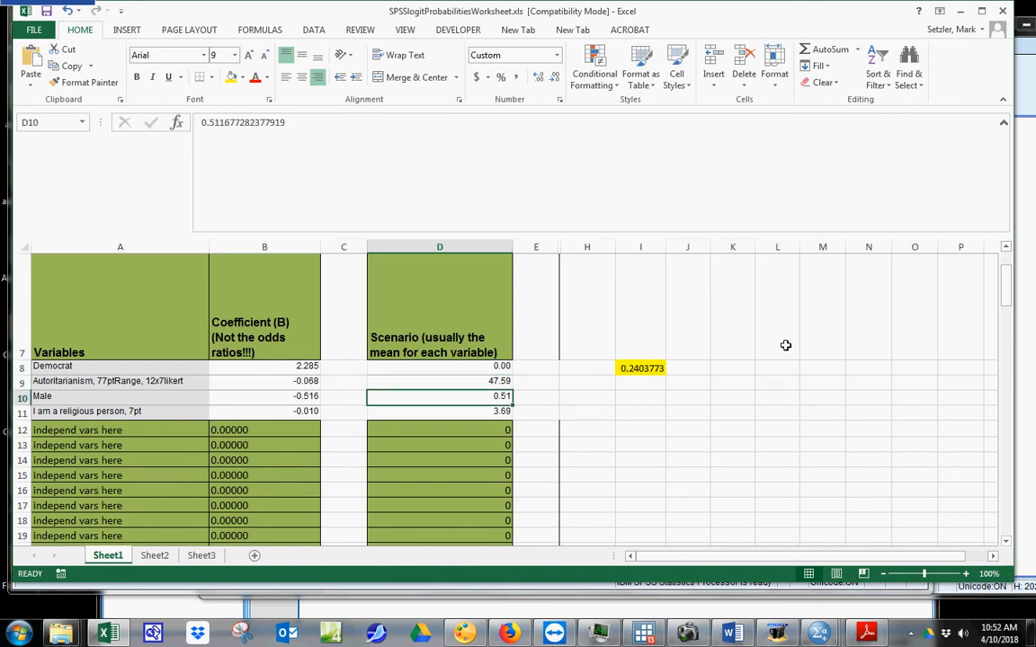
pyautogui.press('Down')
pyautogui.write('1')
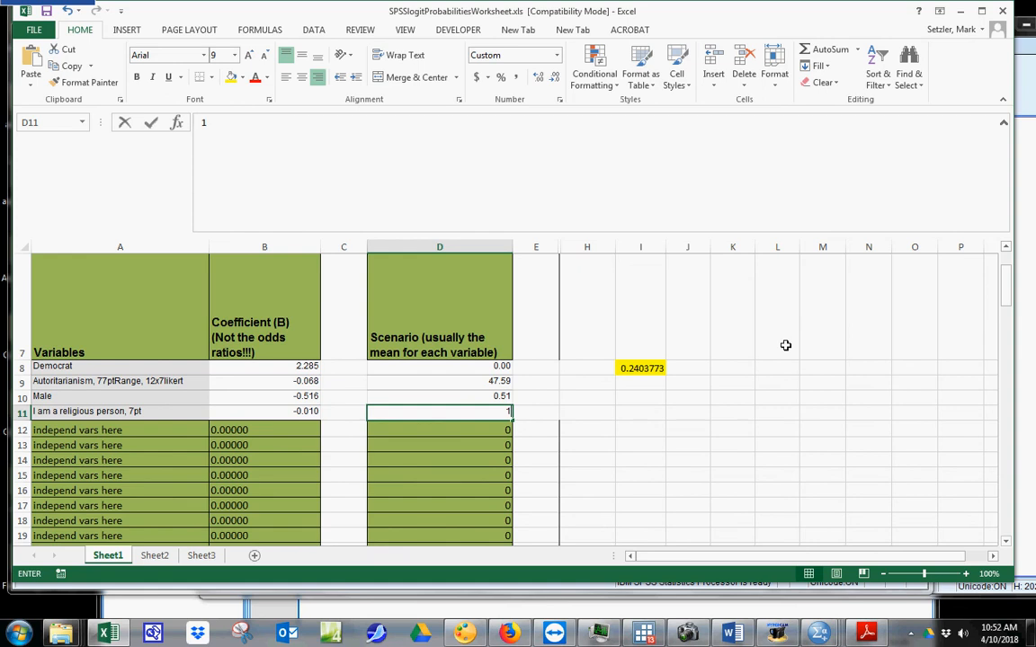
pyautogui.press('Return')
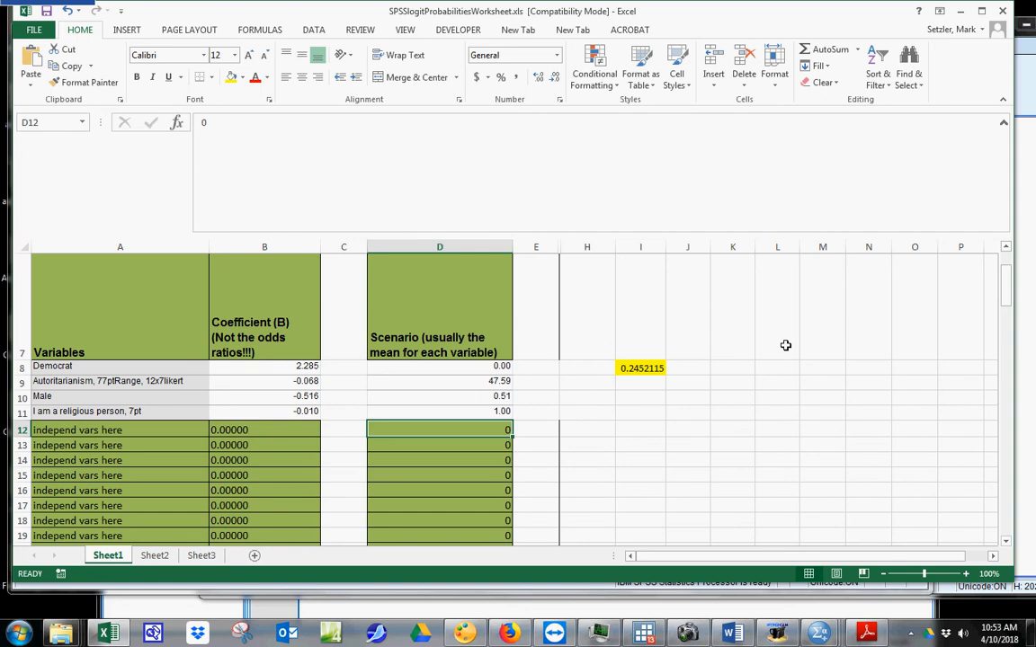
# Restore the means in column D: 3.69108280254777 for religious person in D11 and 0.439490445859872 for Democrat in D8
pyautogui.press('Left')
pyautogui.press('Left')
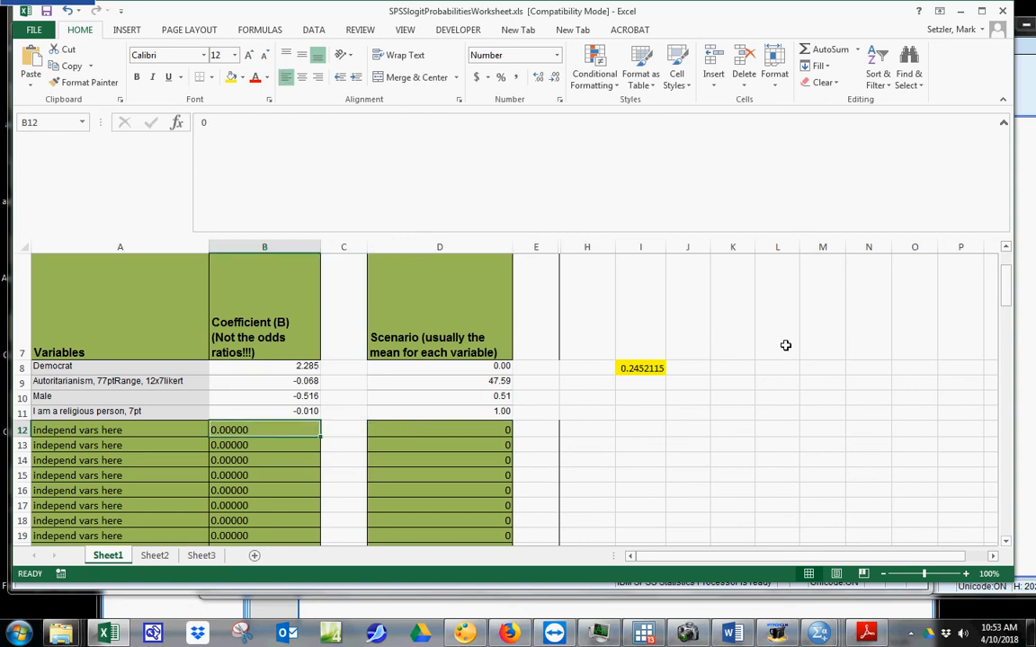
pyautogui.press('Up')
pyautogui.press('Up')
pyautogui.press('Up')
pyautogui.press('Up')
pyautogui.press('Right')
pyautogui.press('Right')
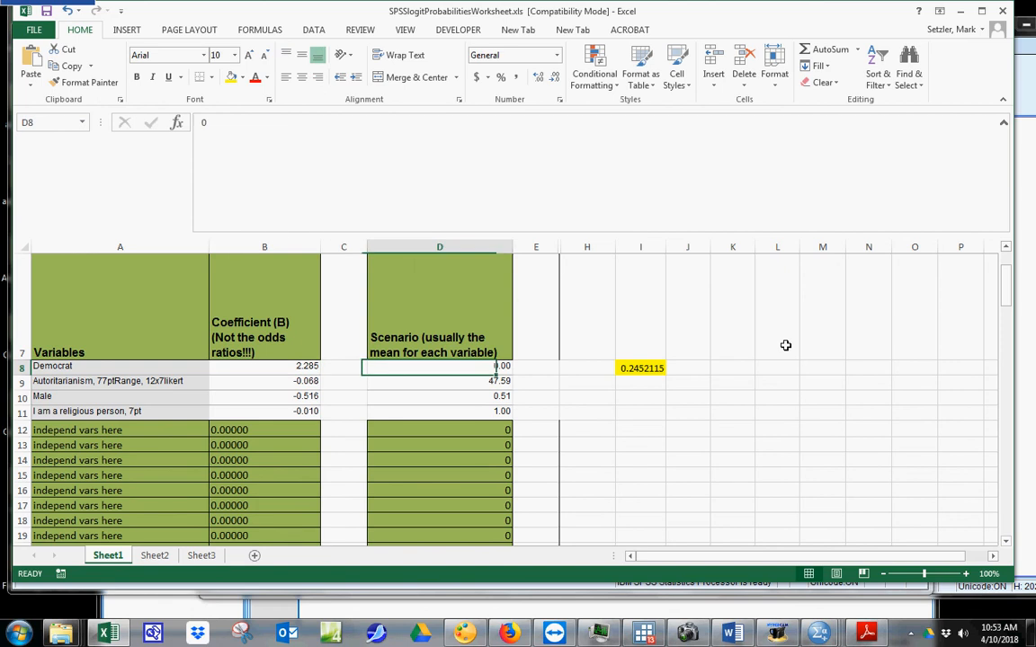
pyautogui.press('Right')
pyautogui.press('Left')
pyautogui.press('Down')
pyautogui.press('Down')
pyautogui.press('Down')
pyautogui.write('3.69108280254777')
pyautogui.press('Up')
pyautogui.press('Up')
pyautogui.press('Up')
pyautogui.hotkey('ctrl', 'v')
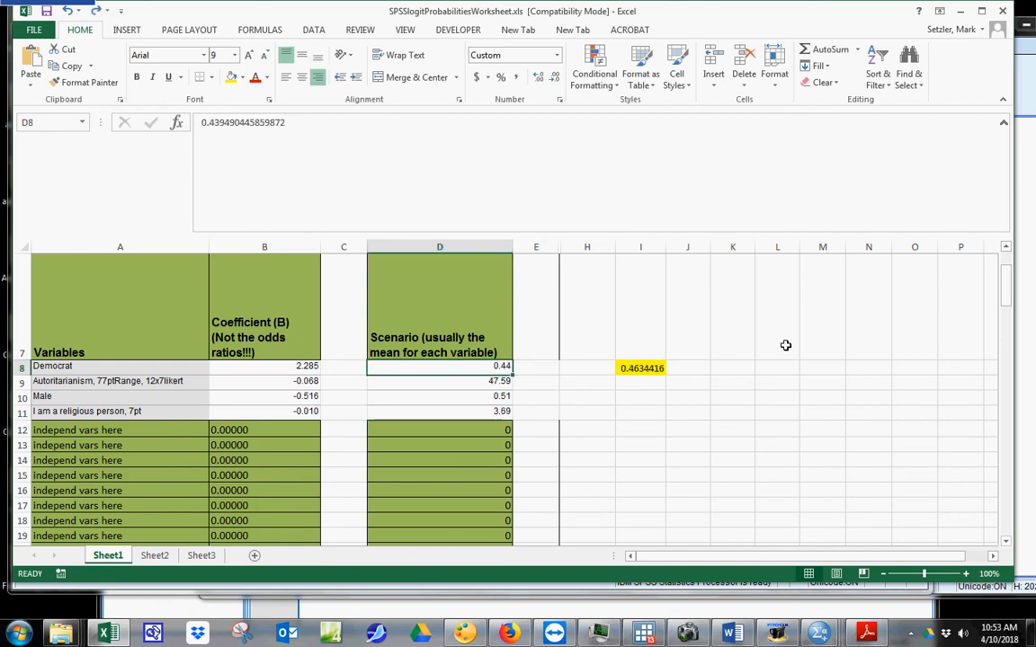
# Undo the yellow fill of cell I8 and select that cell to view its probability formula
pyautogui.press('Right')
pyautogui.press('Right')
pyautogui.press('Right')
pyautogui.press('Left')
pyautogui.press('Left')
pyautogui.press('Left')
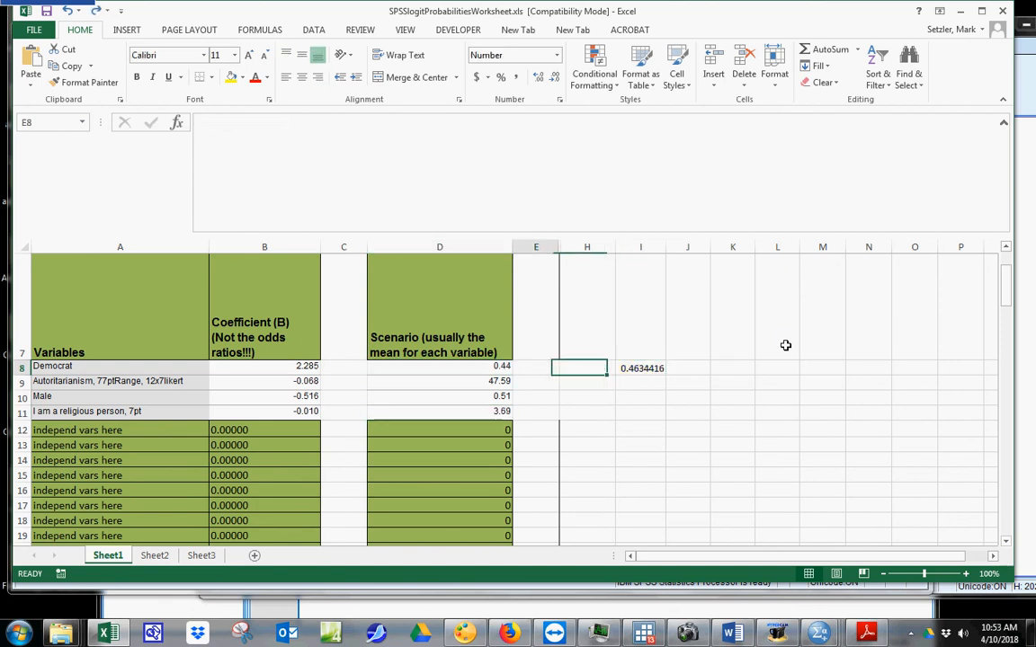
pyautogui.press('Right')
pyautogui.press('Right')
pyautogui.press('Right')
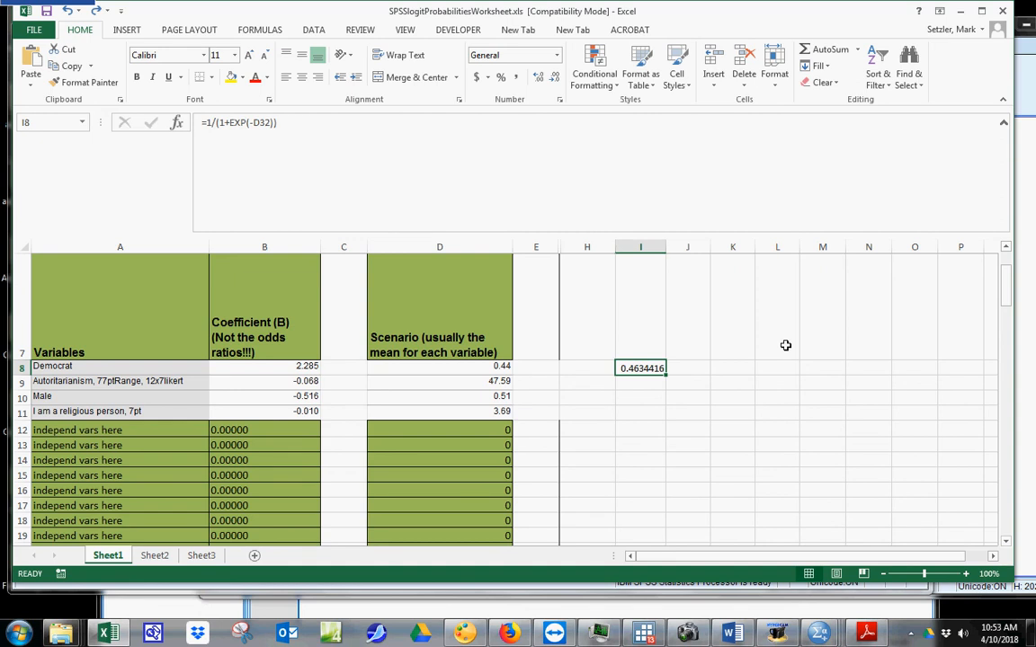
# Set the Democrat scenario value in D8 to 0, keeping the other variables at their means
pyautogui.press('Left')
pyautogui.press('Left')
pyautogui.press('Left')
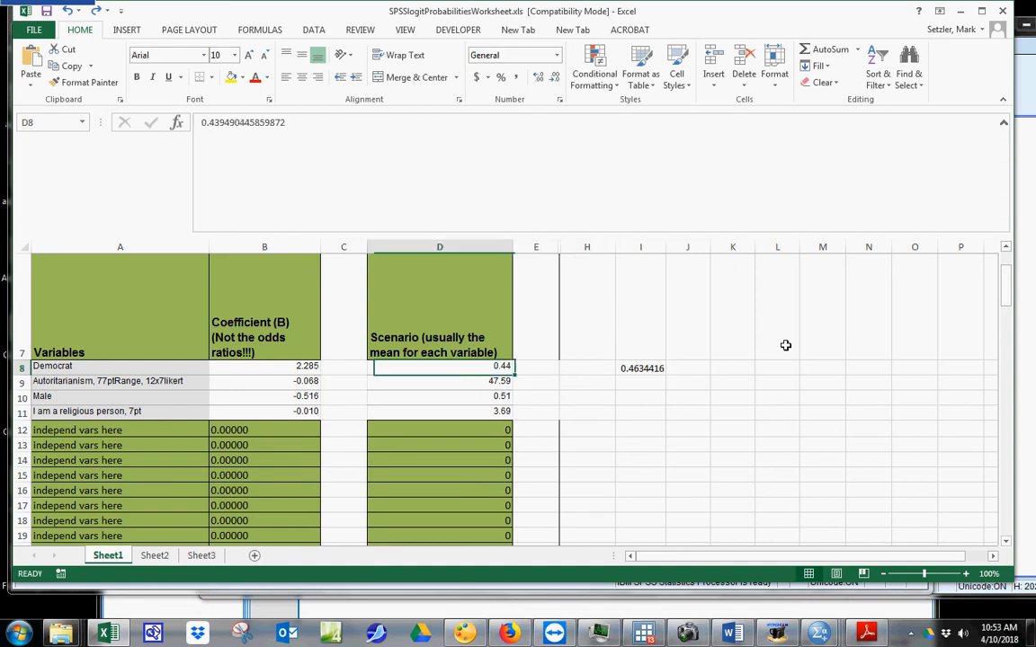
pyautogui.write('0')
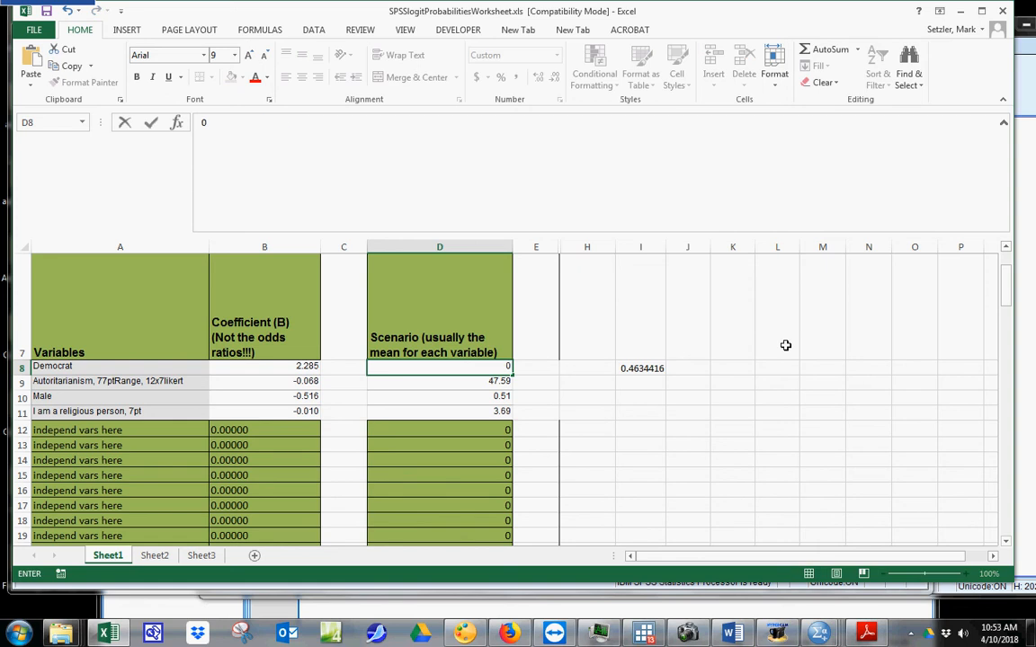
pyautogui.press('Return')
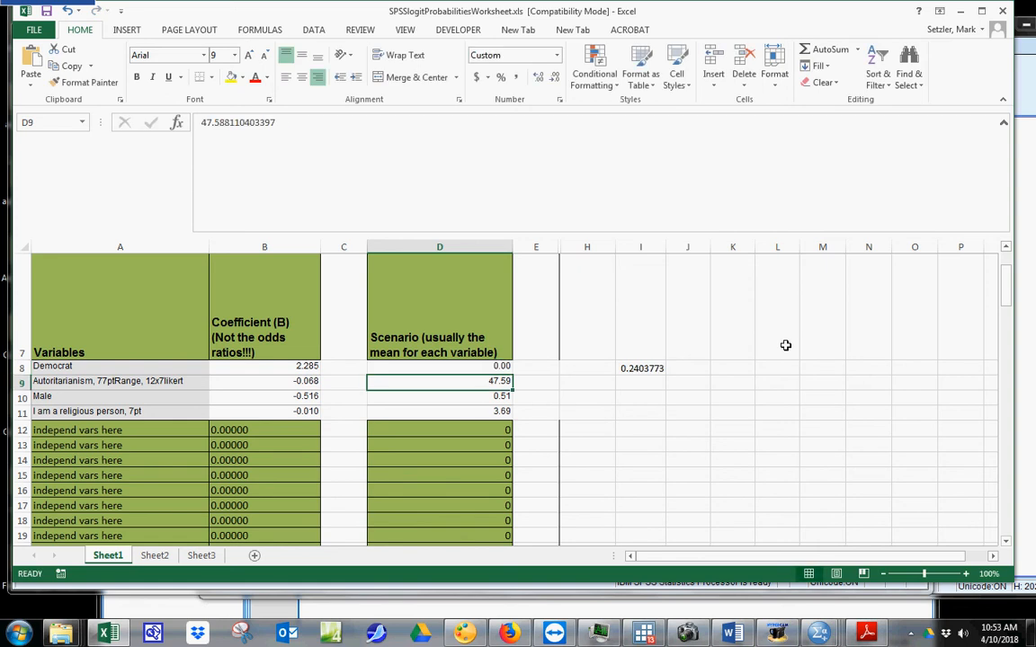
# Set the Democrat scenario value in D8 to 1
pyautogui.press('Up')
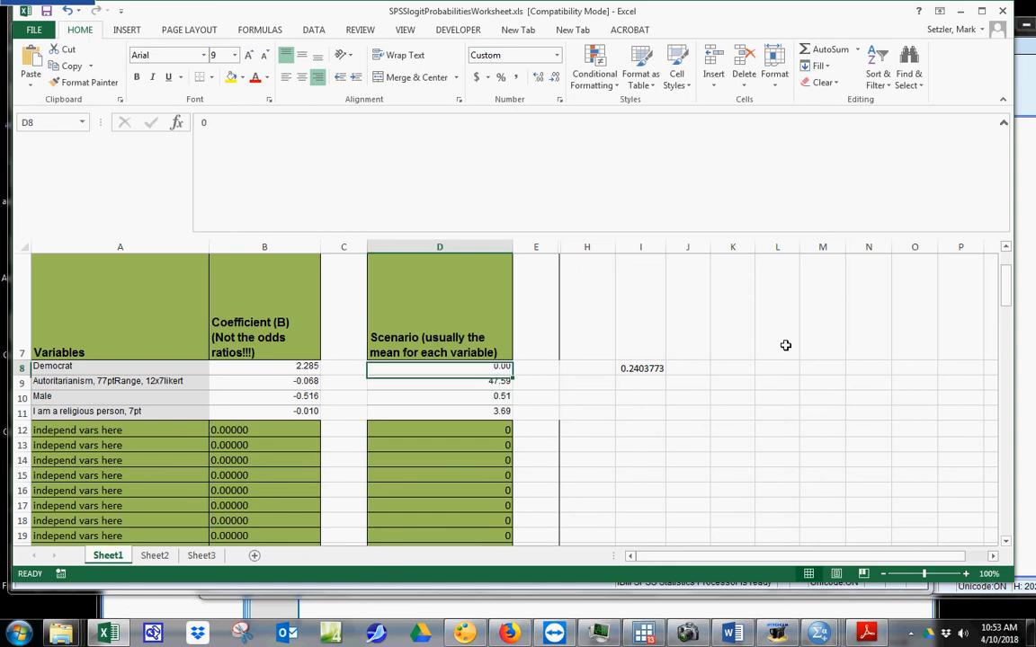
pyautogui.write('1')
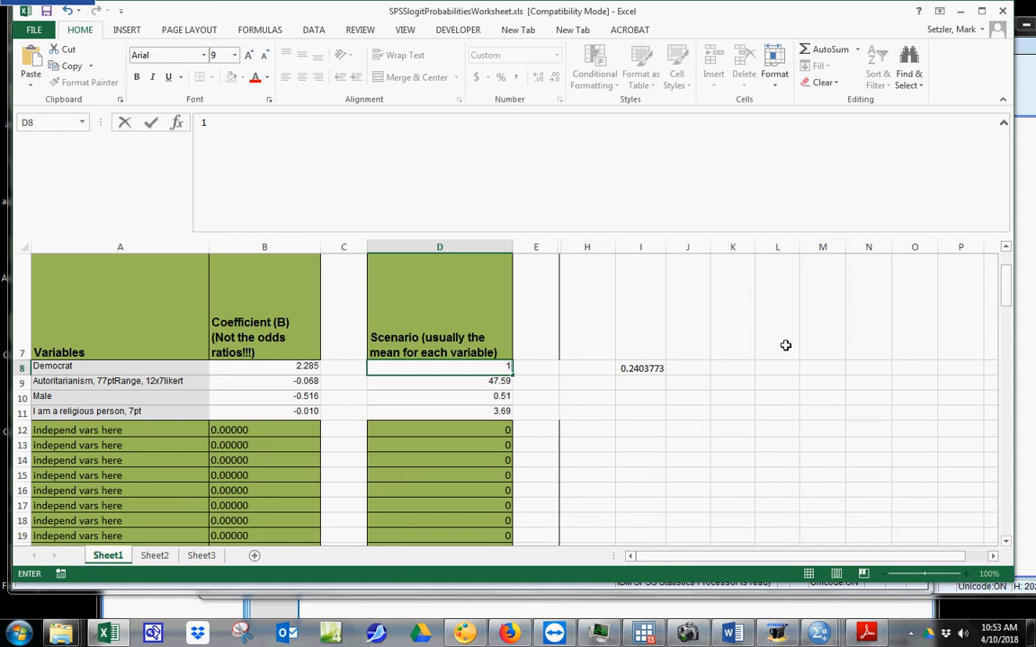
pyautogui.press('Return')
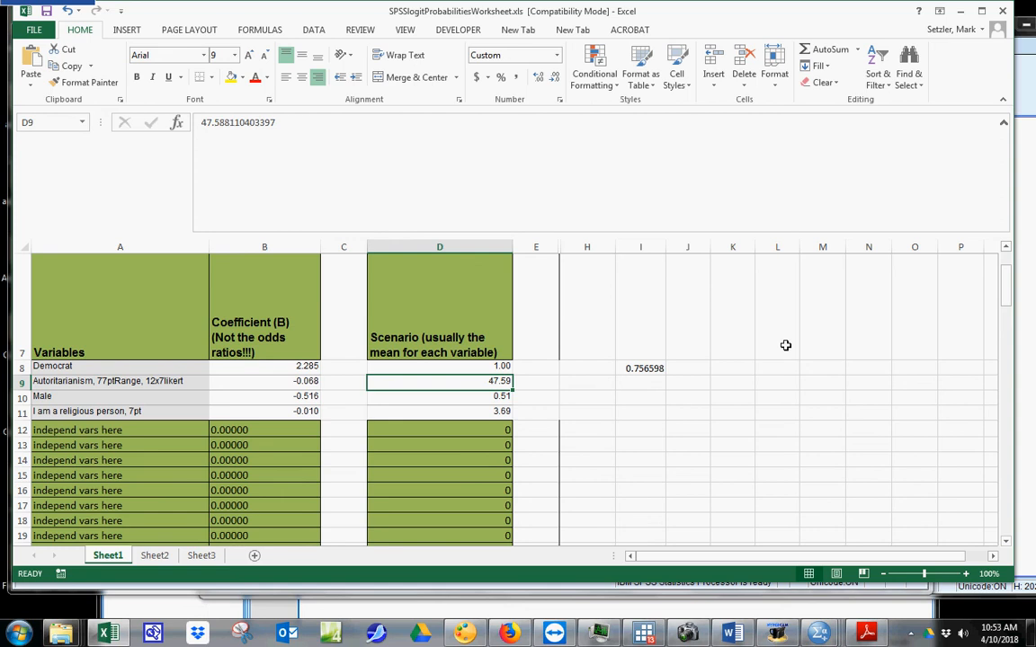
# Restore the Democrat scenario value in D8 to its mean, 0.439490445859872
pyautogui.press('Up')
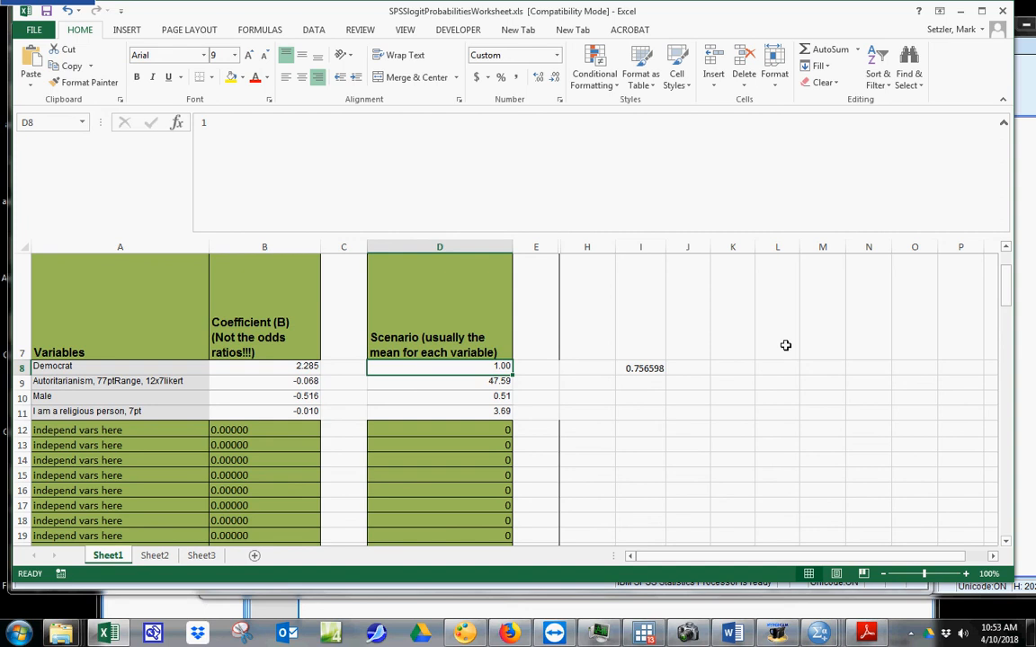
pyautogui.write('0')
pyautogui.press('Return')
pyautogui.press('Up')
pyautogui.write('0.439490445859872')
pyautogui.press('Down')
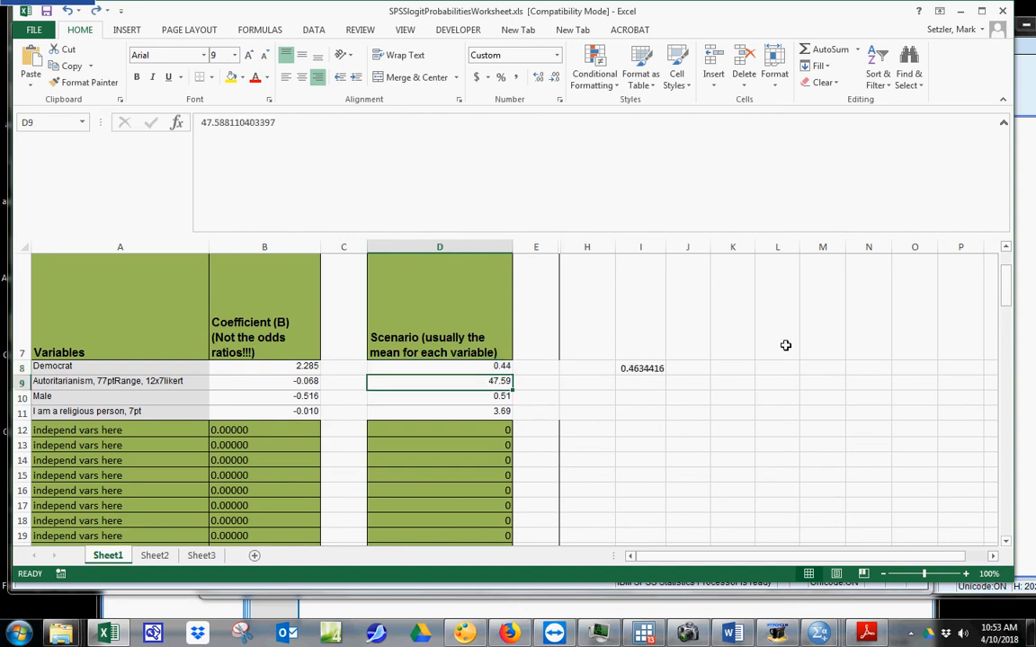
# Try the Autoritarianism scenario value in D9 at 12 and at 84, keeping the other variables at their means
pyautogui.write('12')
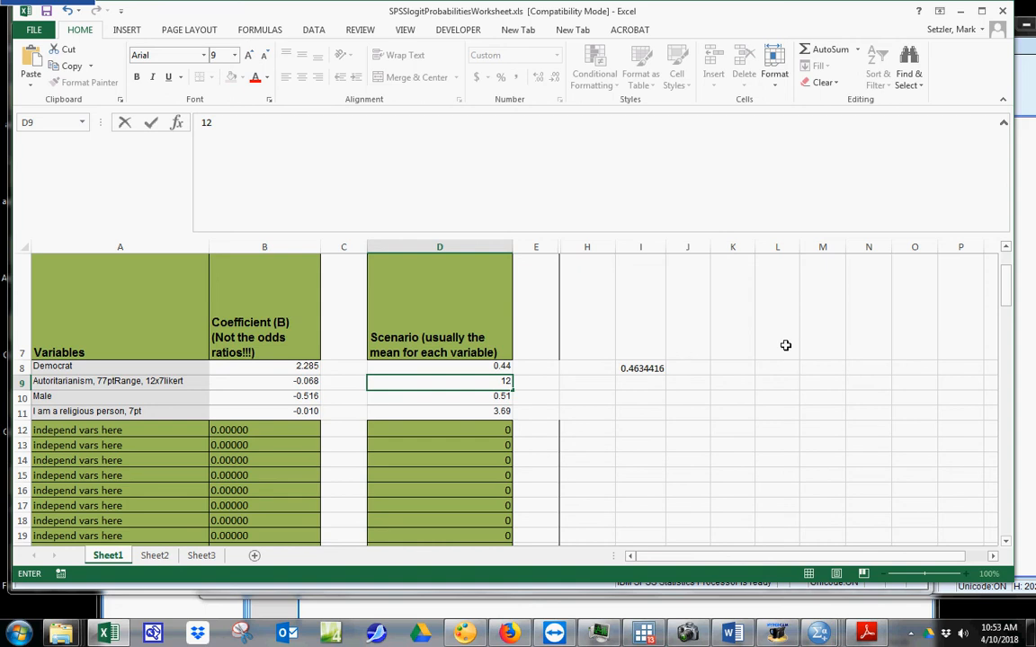
pyautogui.press('Return')
pyautogui.press('Up')
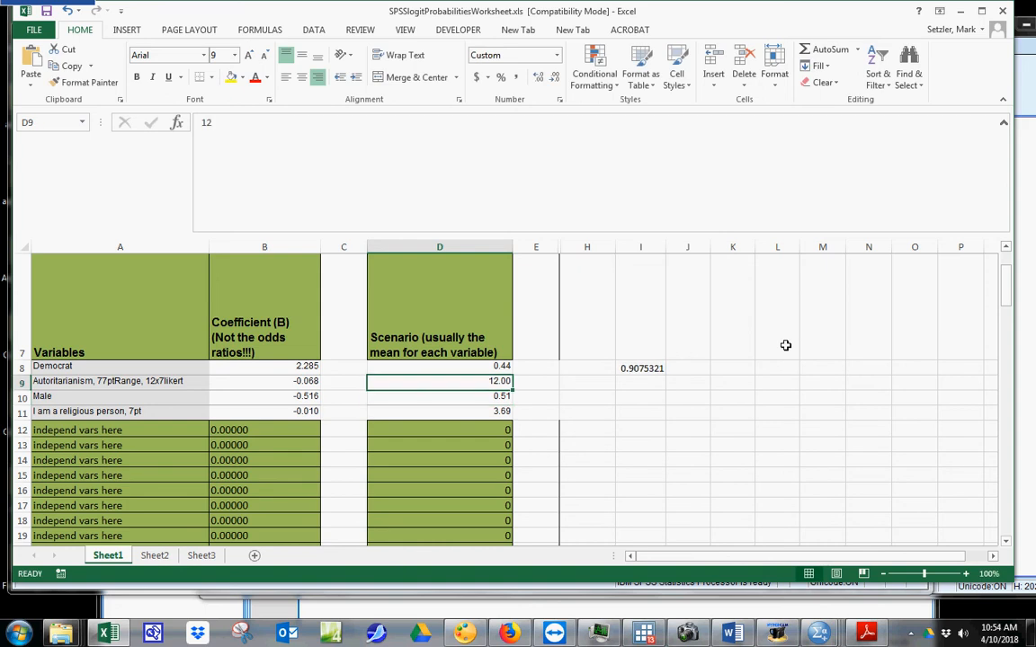
pyautogui.write('84')
pyautogui.press('Return')
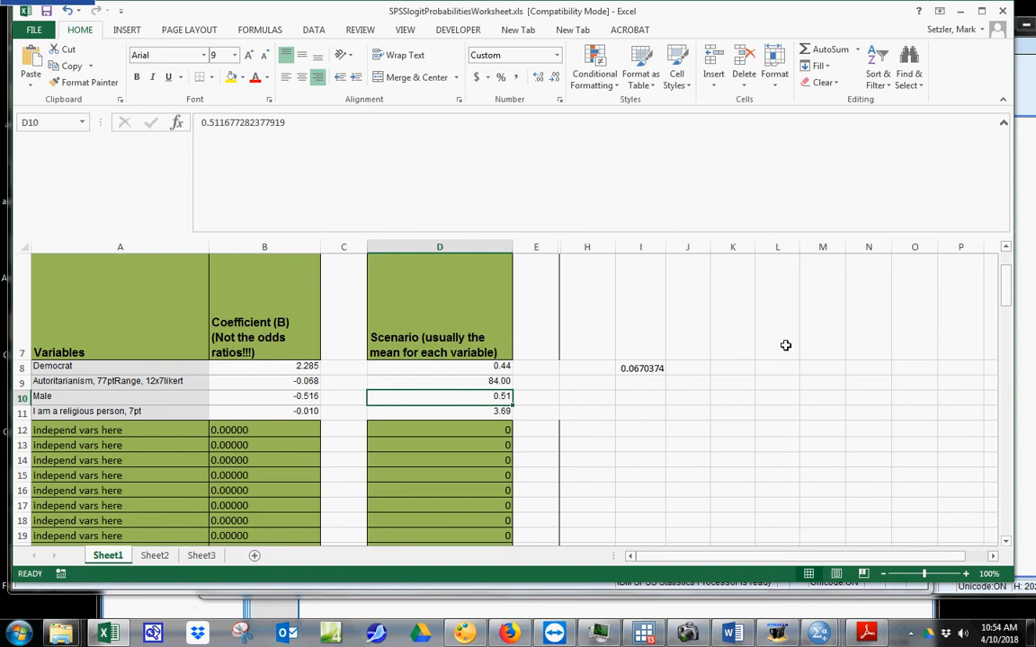
# Undo both Autoritarianism scenario changes in D9
pyautogui.hotkey('ctrl', 'z')
pyautogui.hotkey('ctrl', 'z')
# Set the Male scenario value in D10 to 0, keeping the other variables at their means
pyautogui.press('Down')
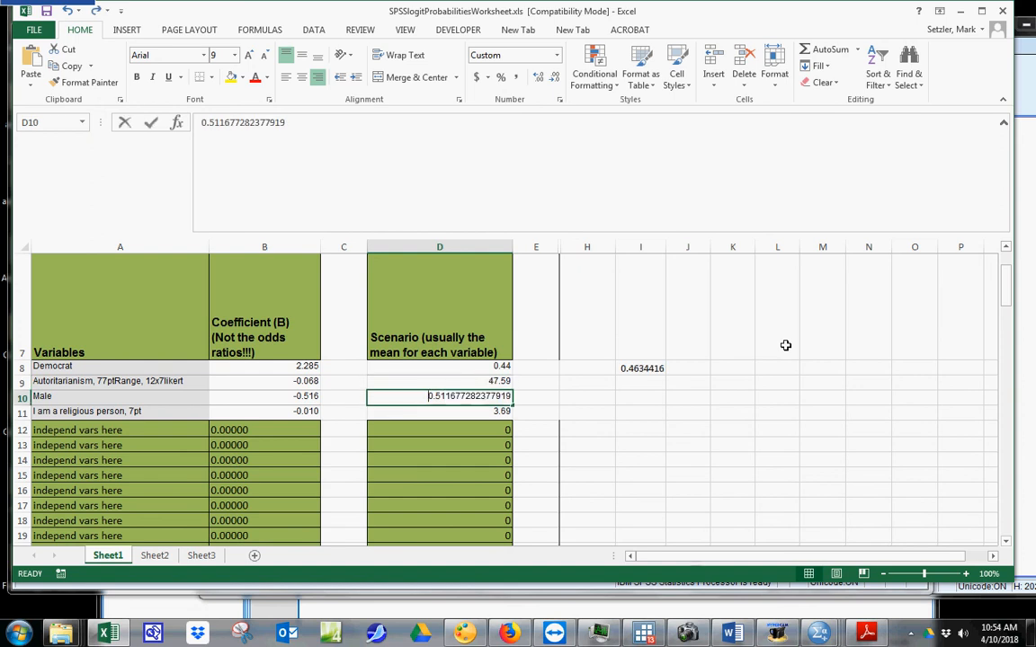
pyautogui.write('0')
pyautogui.press('Return')
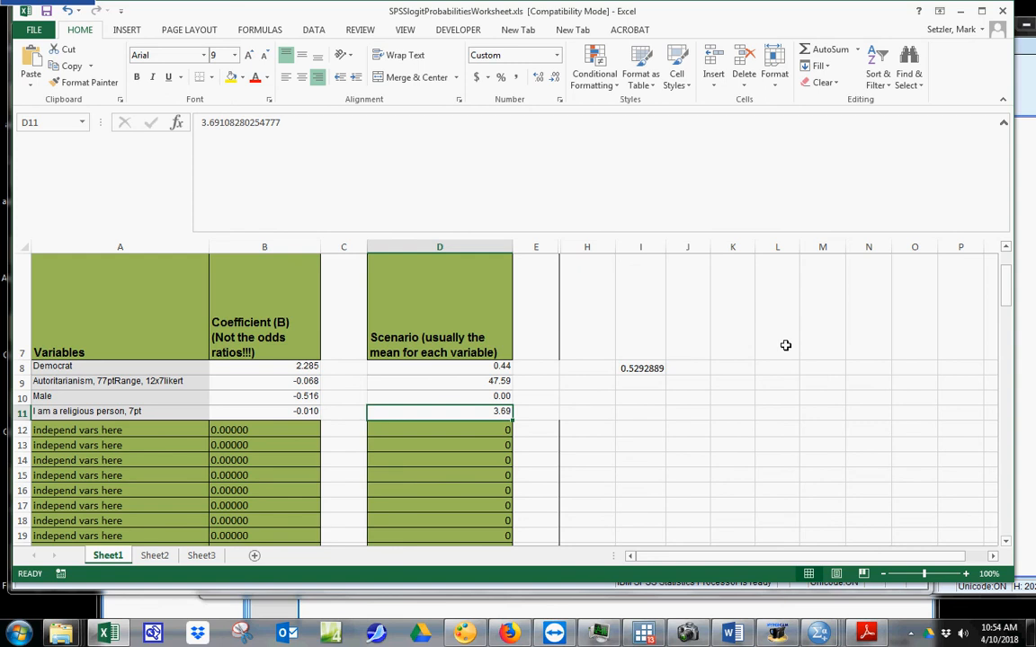
# Set the Male scenario value in D10 to 1 and reselect that cell
pyautogui.press('Up')
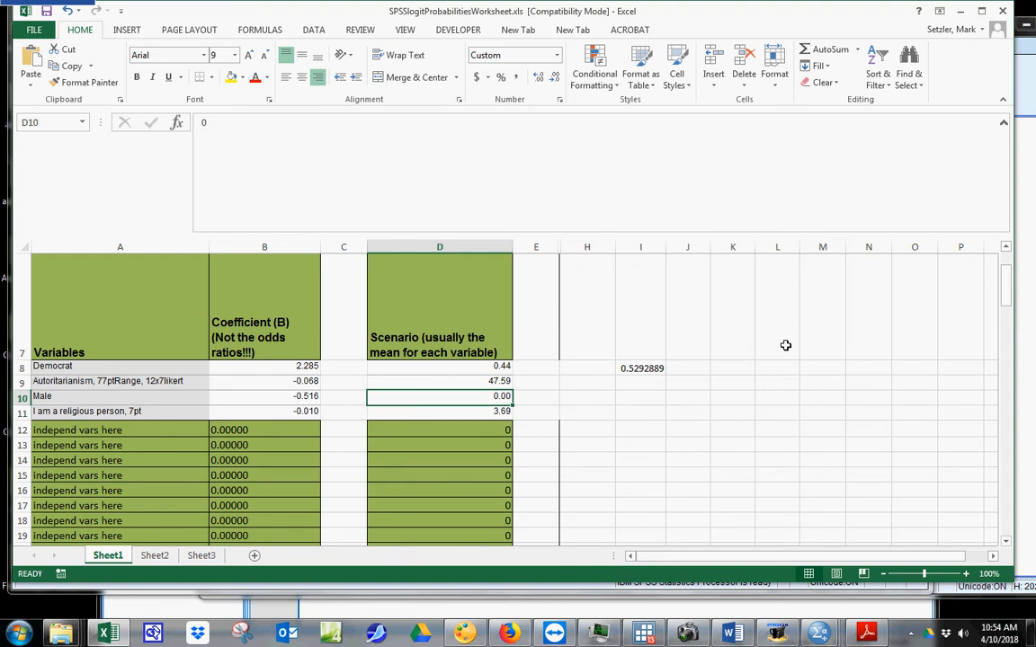
pyautogui.write('1')
pyautogui.press('Return')
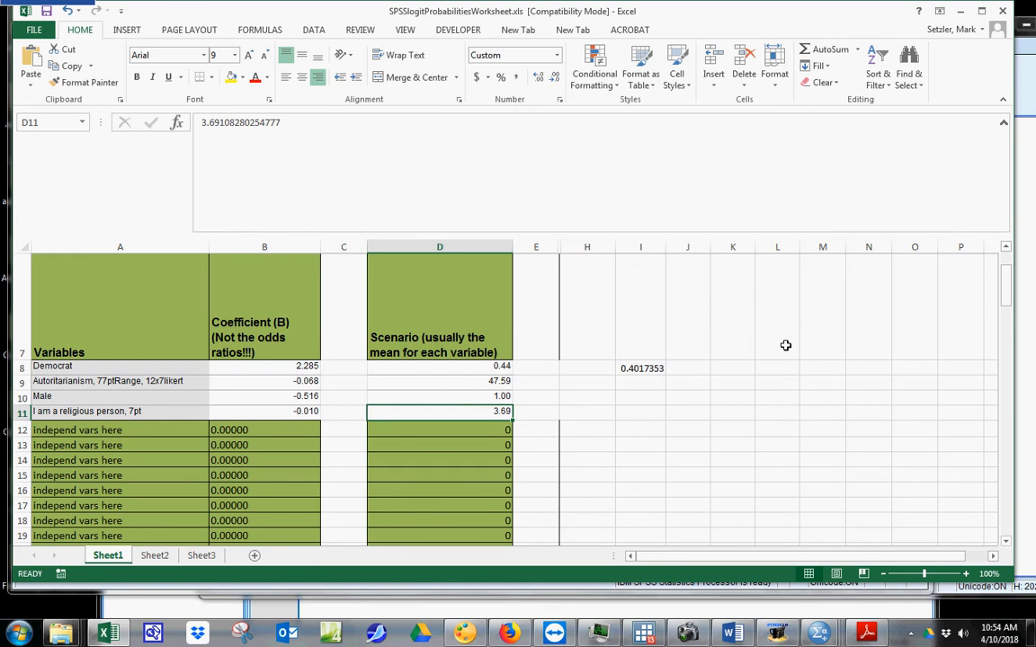
pyautogui.press('Up')
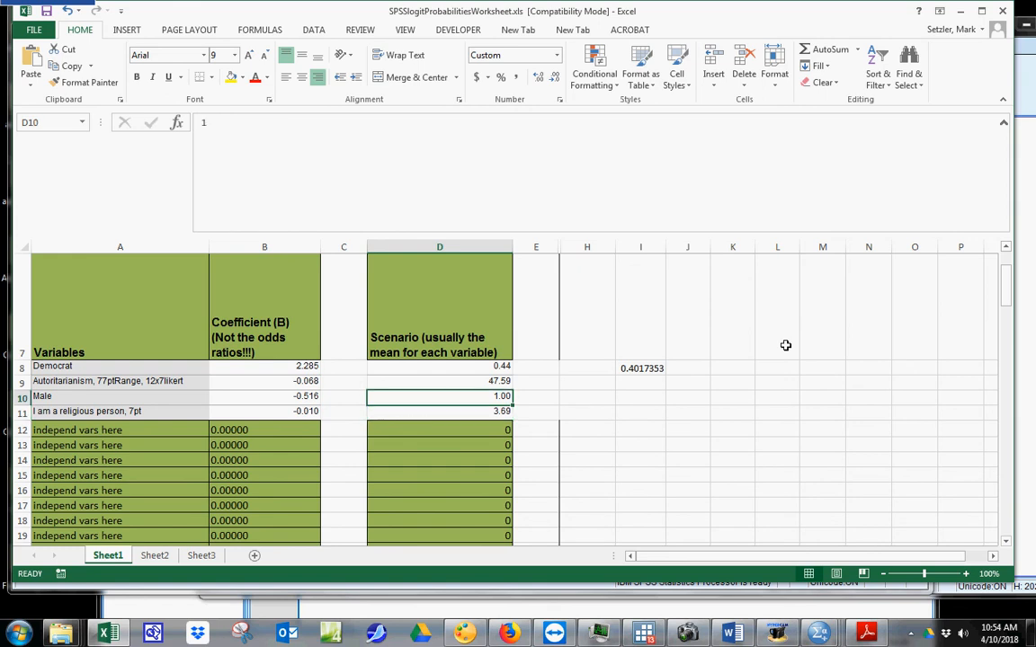